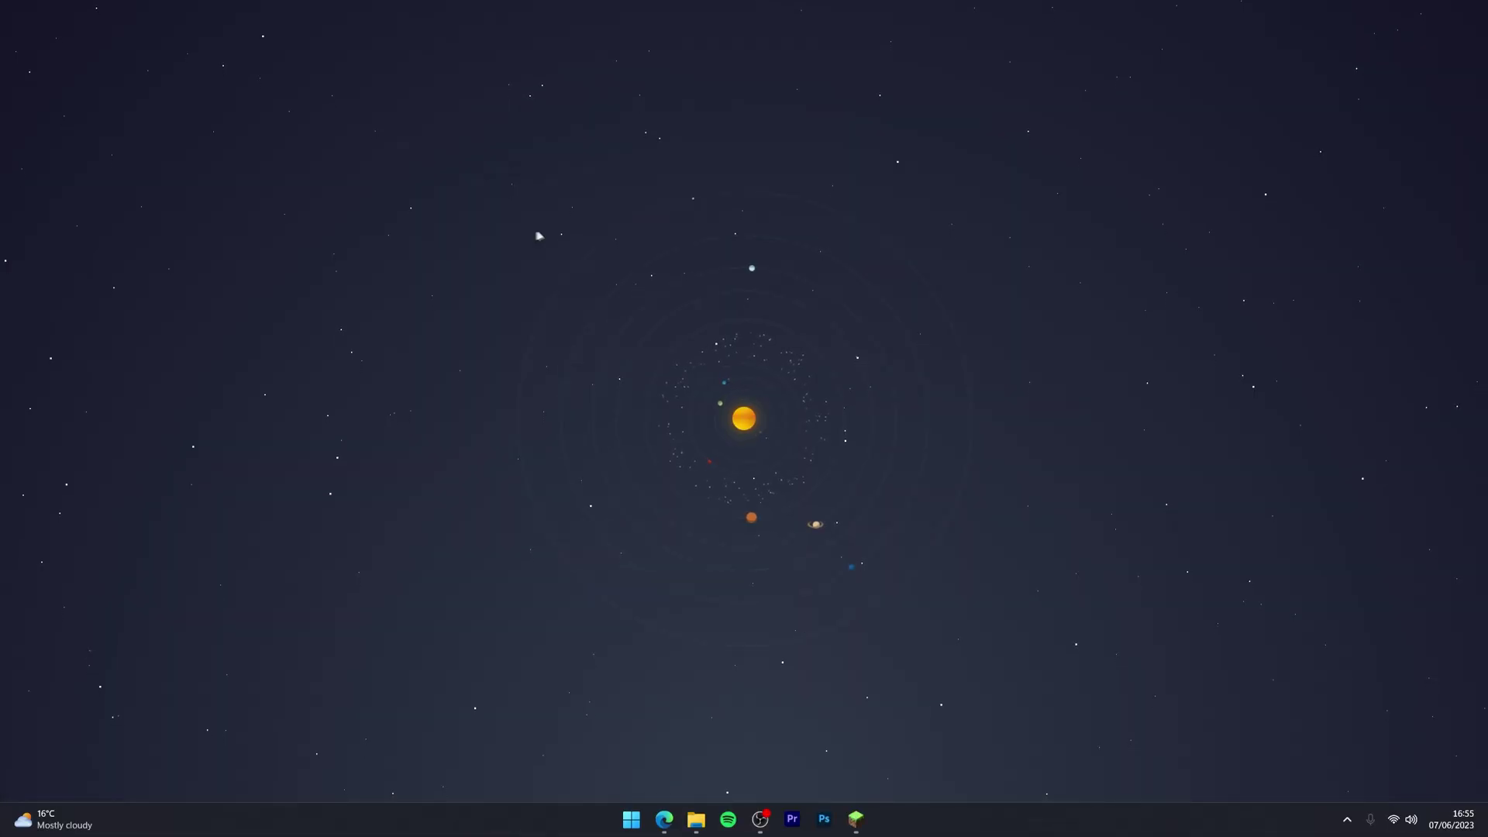
Launch the latest release, Minecraft 1.20, from the Minecraft Launcher.
{"action": "left_click", "coordinate": [856, 819]}
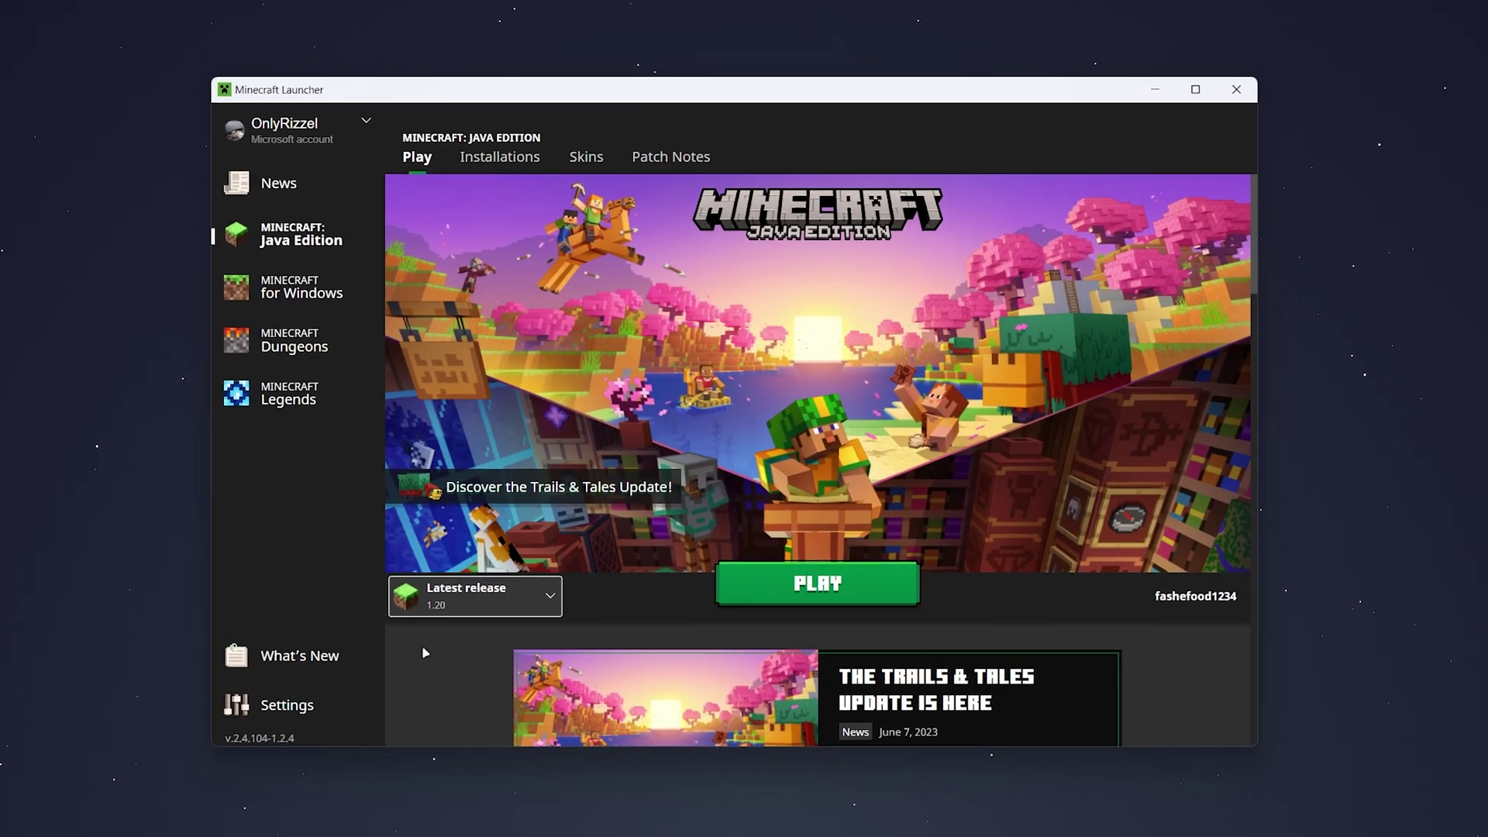
{"action": "left_click", "coordinate": [482, 572]}
{"action": "left_click", "coordinate": [438, 518]}
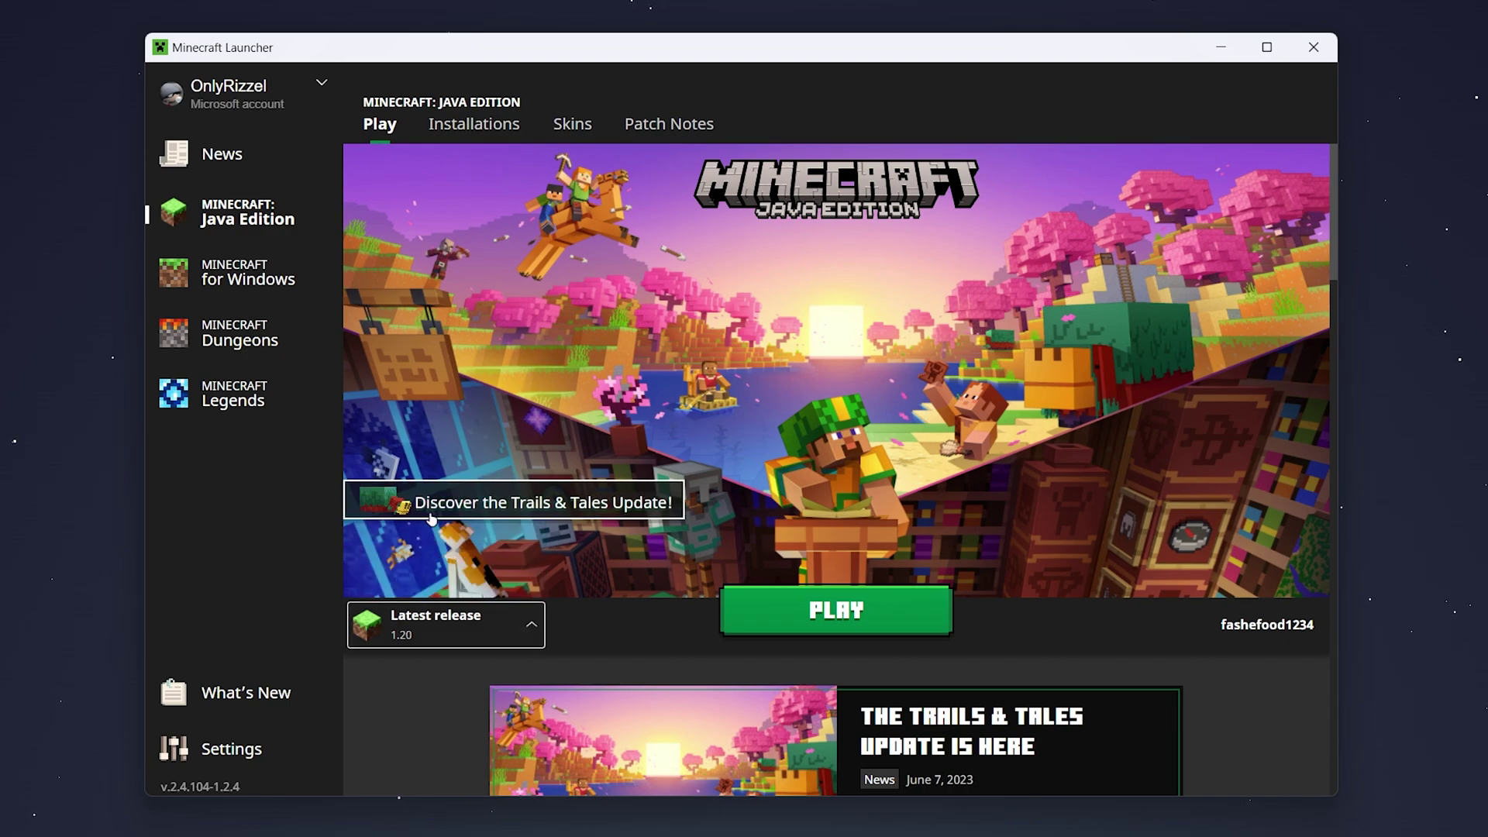
{"action": "left_click", "coordinate": [798, 597]}
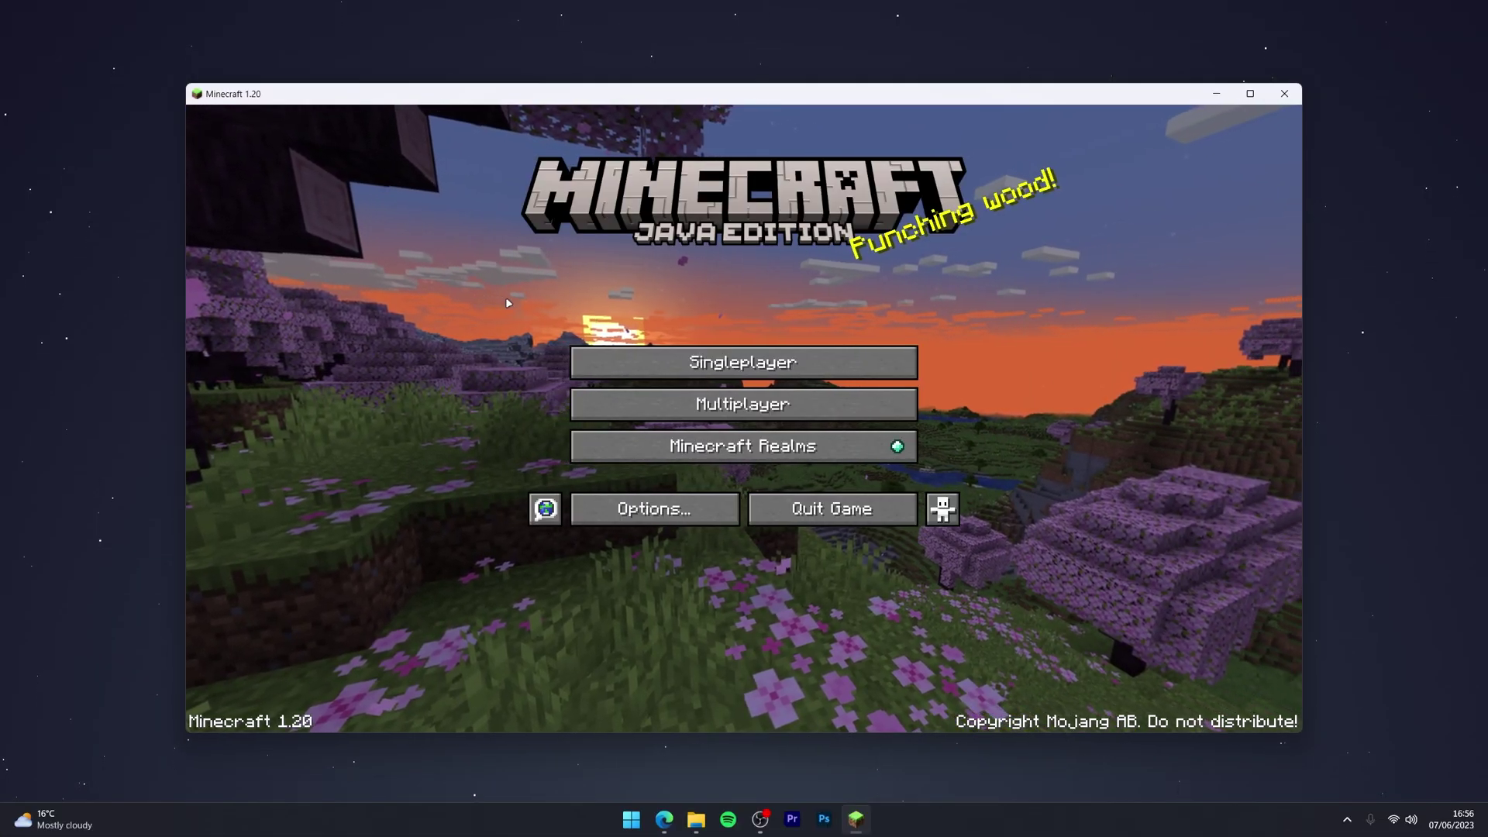
Quit Minecraft from the title screen and bring up the web browser.
{"action": "left_click", "coordinate": [831, 508]}
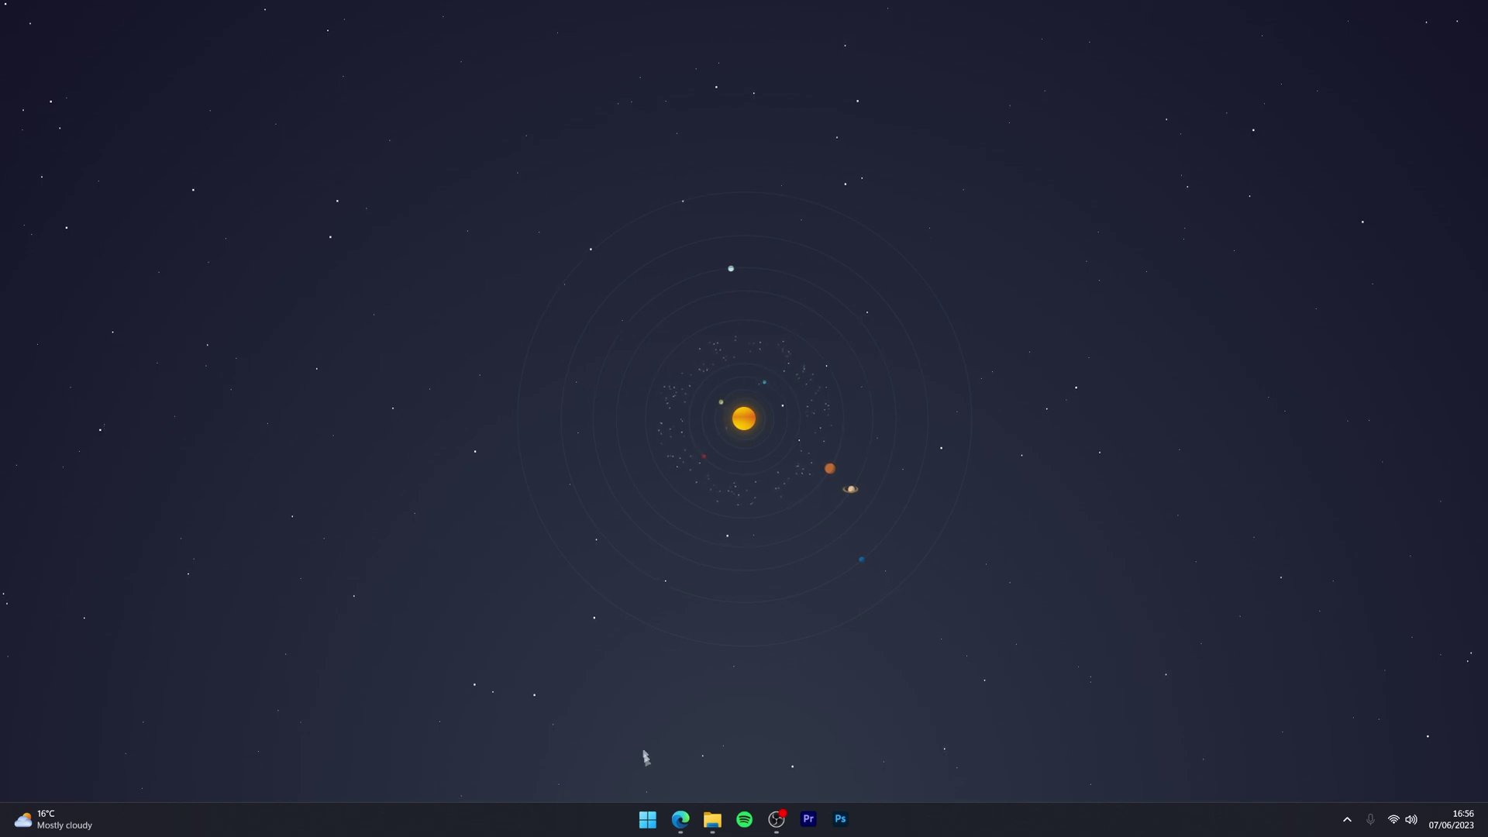
{"action": "left_click", "coordinate": [680, 819]}
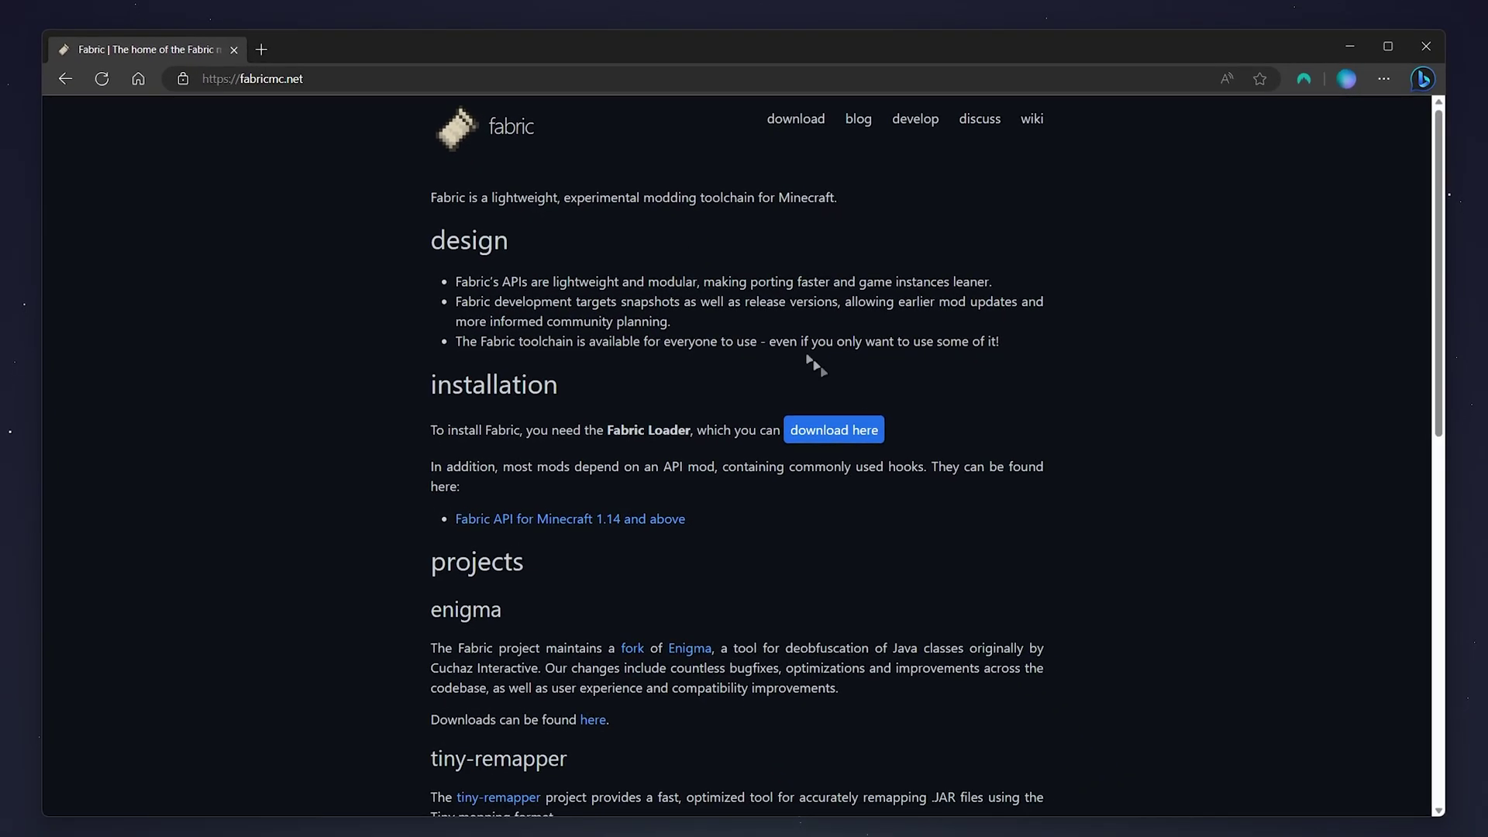
Download fabric-installer-0.11.2.exe for Windows from fabricmc.net and save it to the Desktop.
{"action": "left_click", "coordinate": [830, 431]}
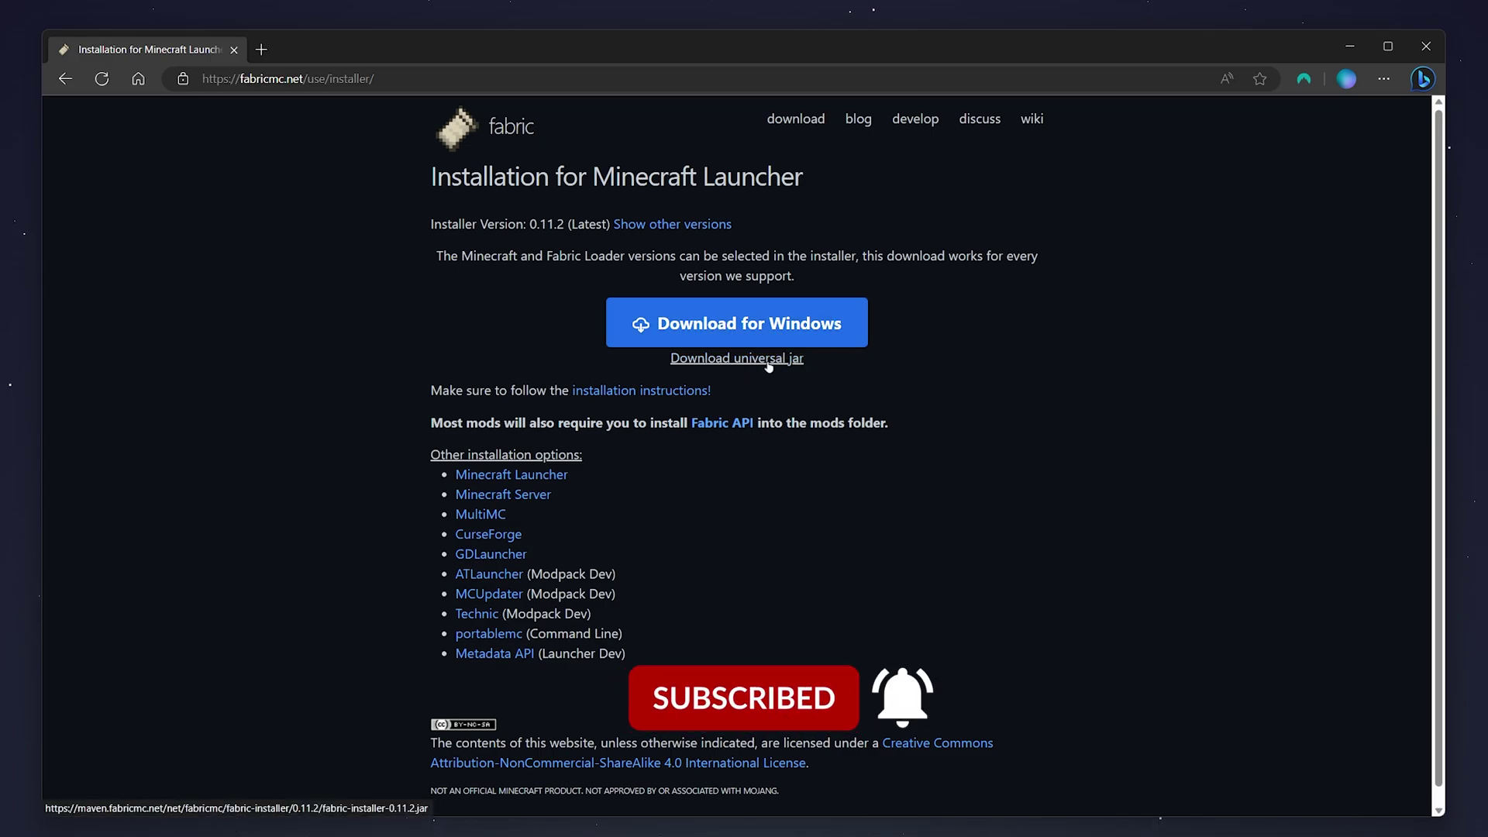
{"action": "left_click", "coordinate": [737, 329]}
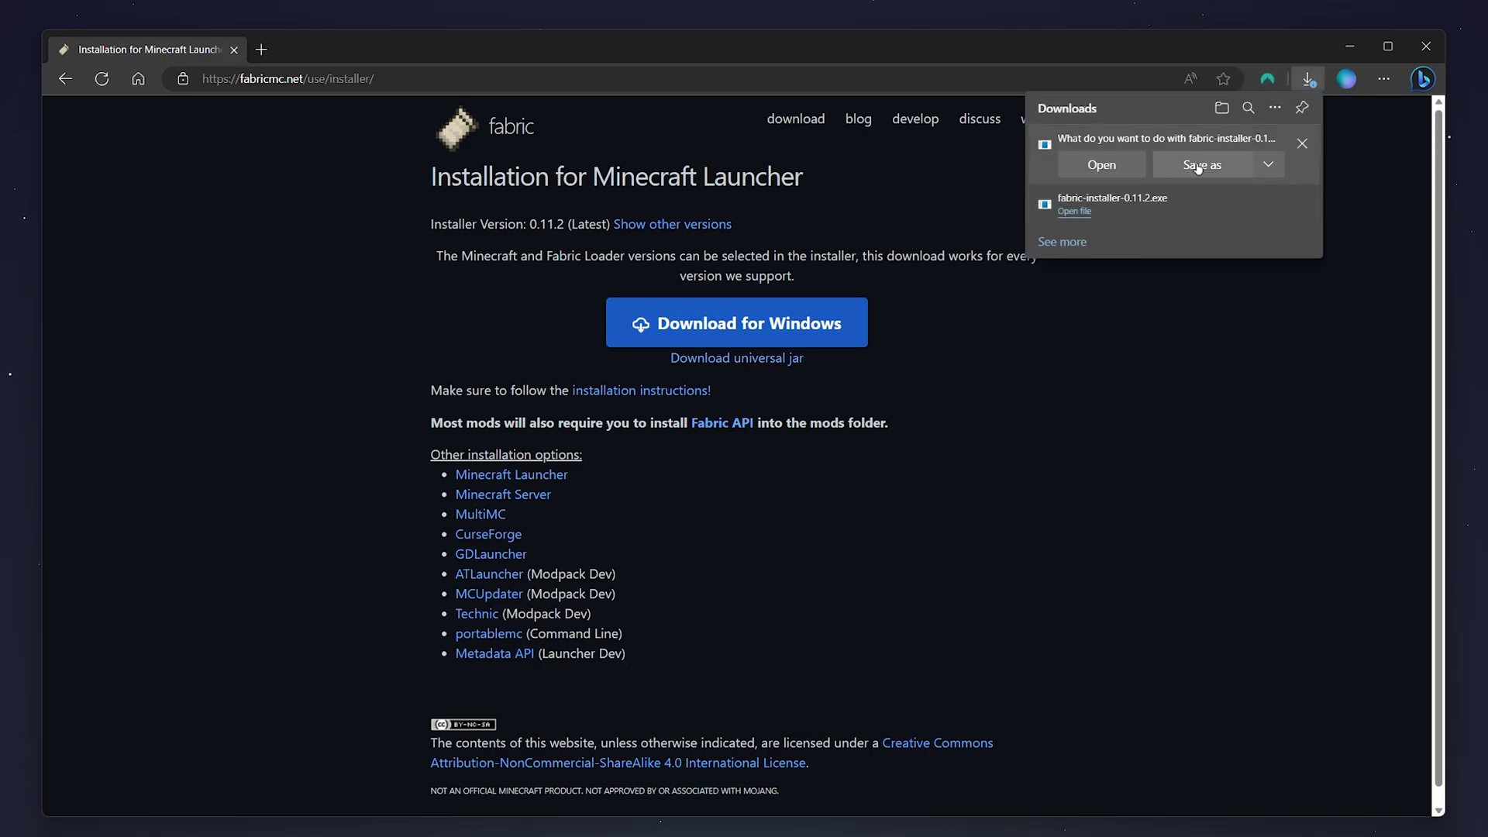
{"action": "left_click", "coordinate": [1198, 165]}
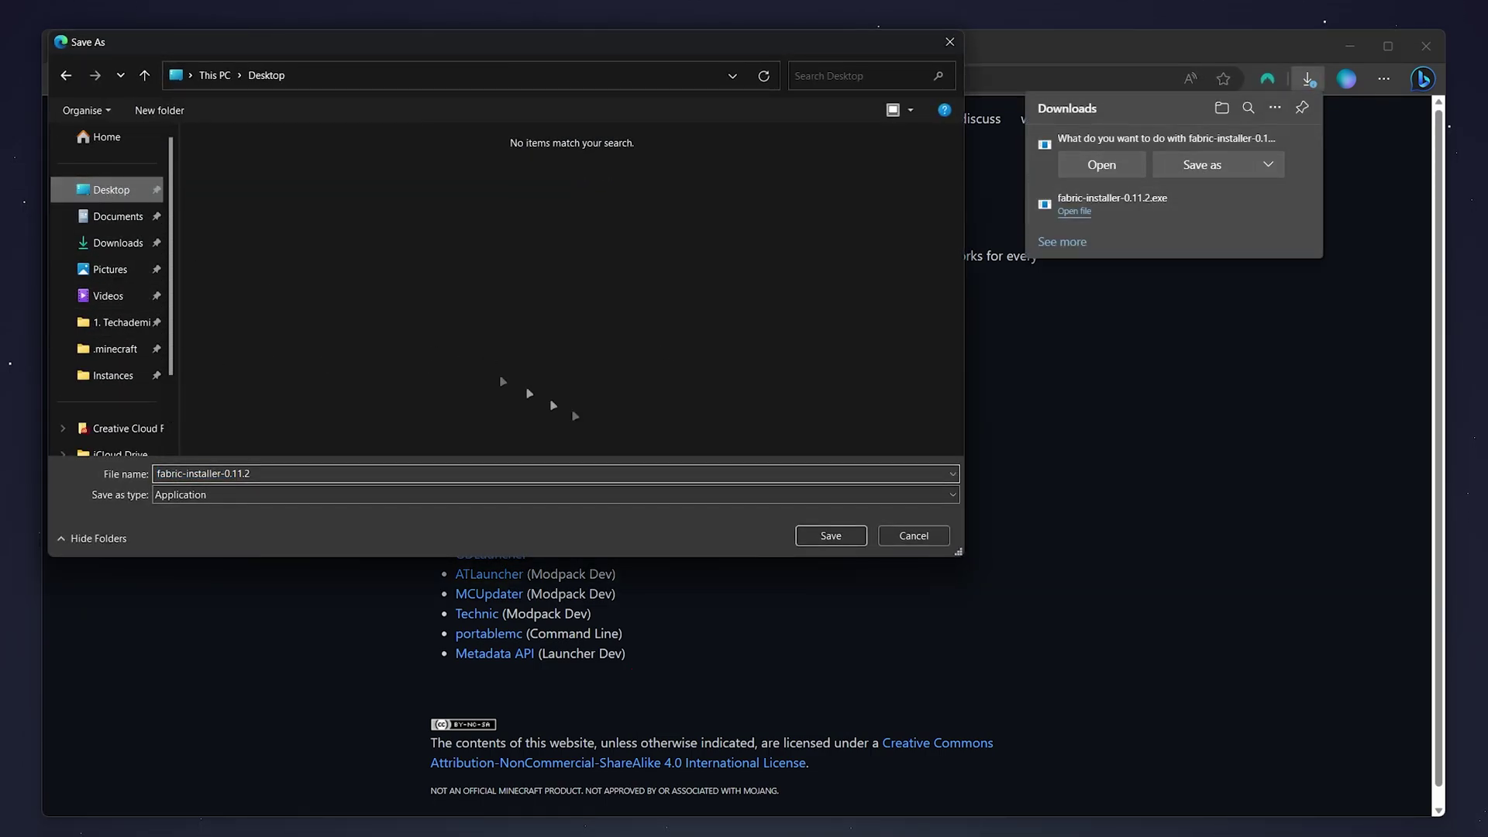
{"action": "left_click", "coordinate": [831, 536]}
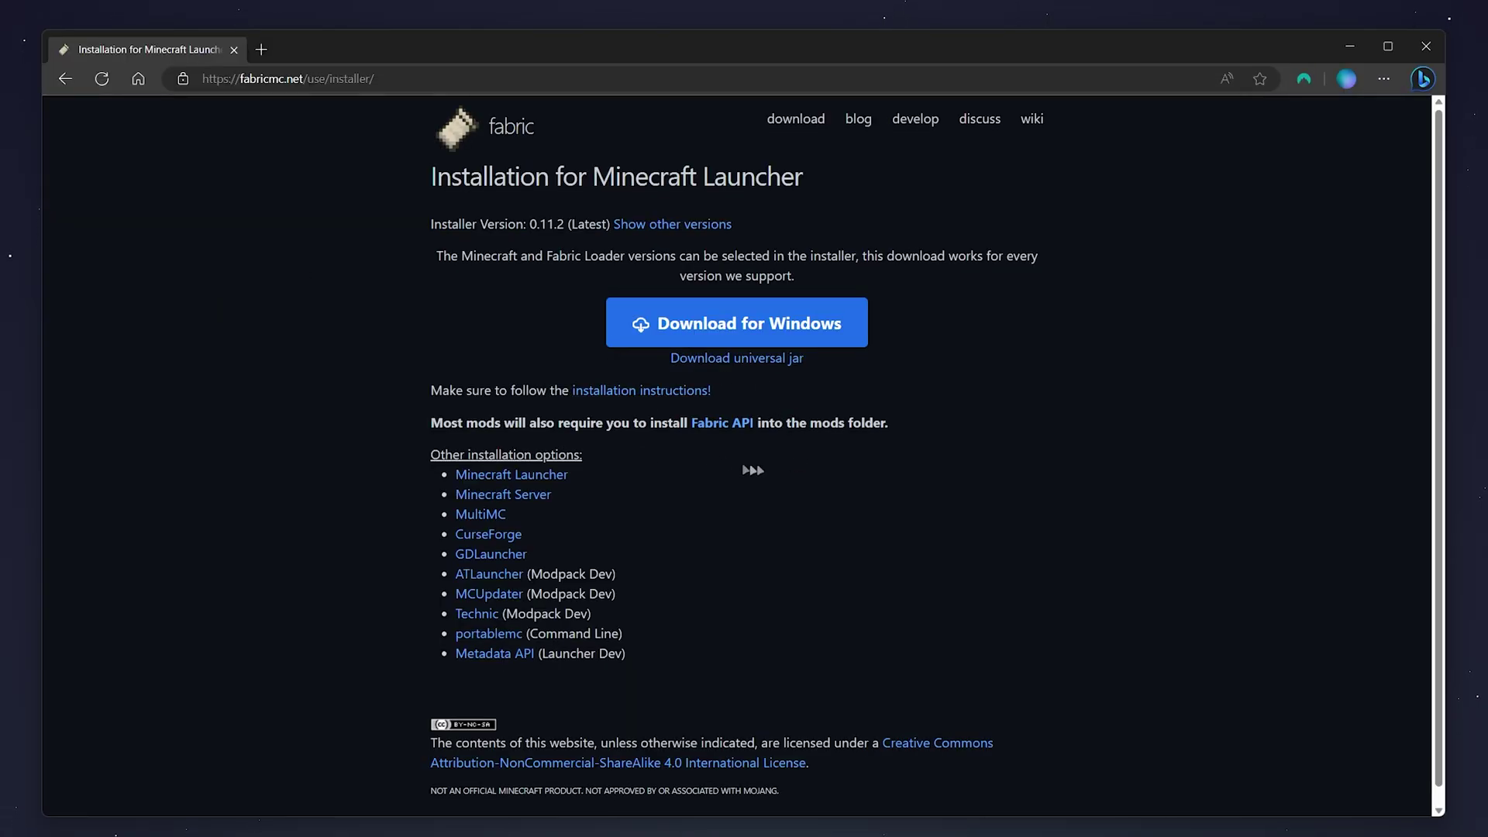
Save the fabric-api-0.83.0+1.20 jar from CurseForge to the Desktop.
{"action": "left_click", "coordinate": [727, 425]}
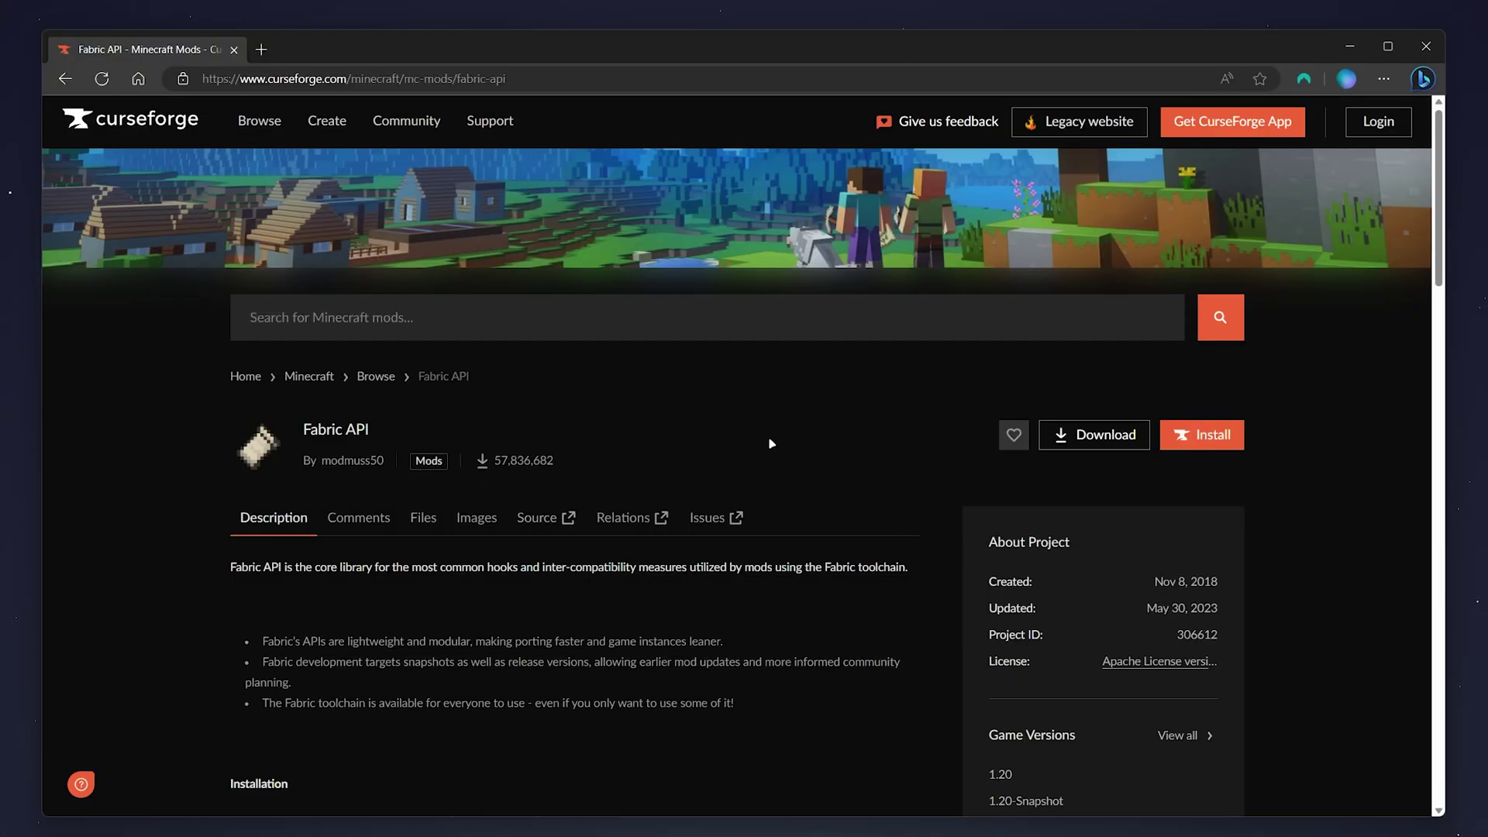
{"action": "left_click", "coordinate": [1097, 435]}
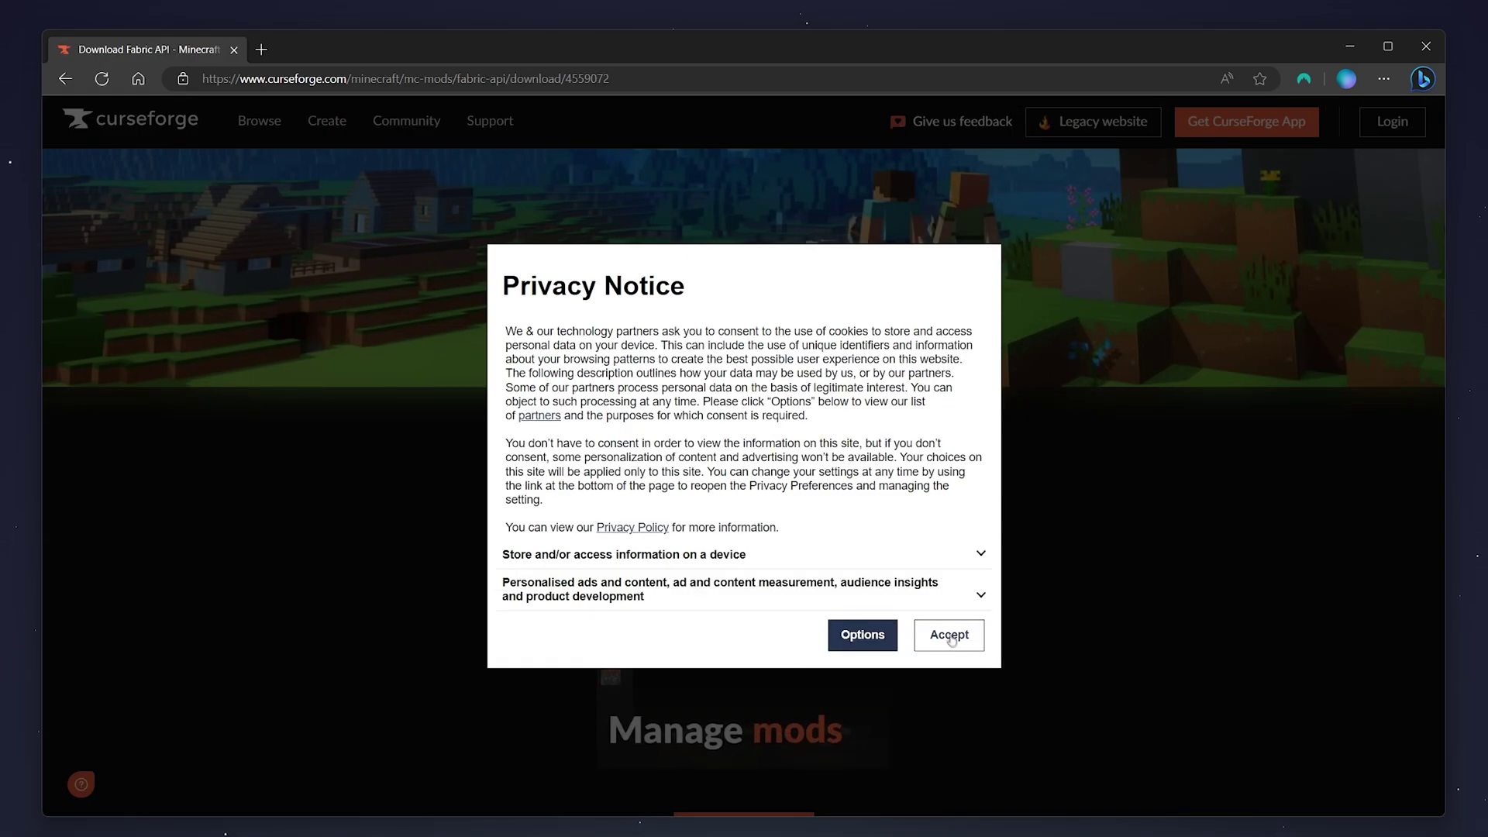
{"action": "left_click", "coordinate": [949, 635]}
{"action": "scroll", "coordinate": [953, 543], "scroll_direction": "down", "scroll_amount": 2}
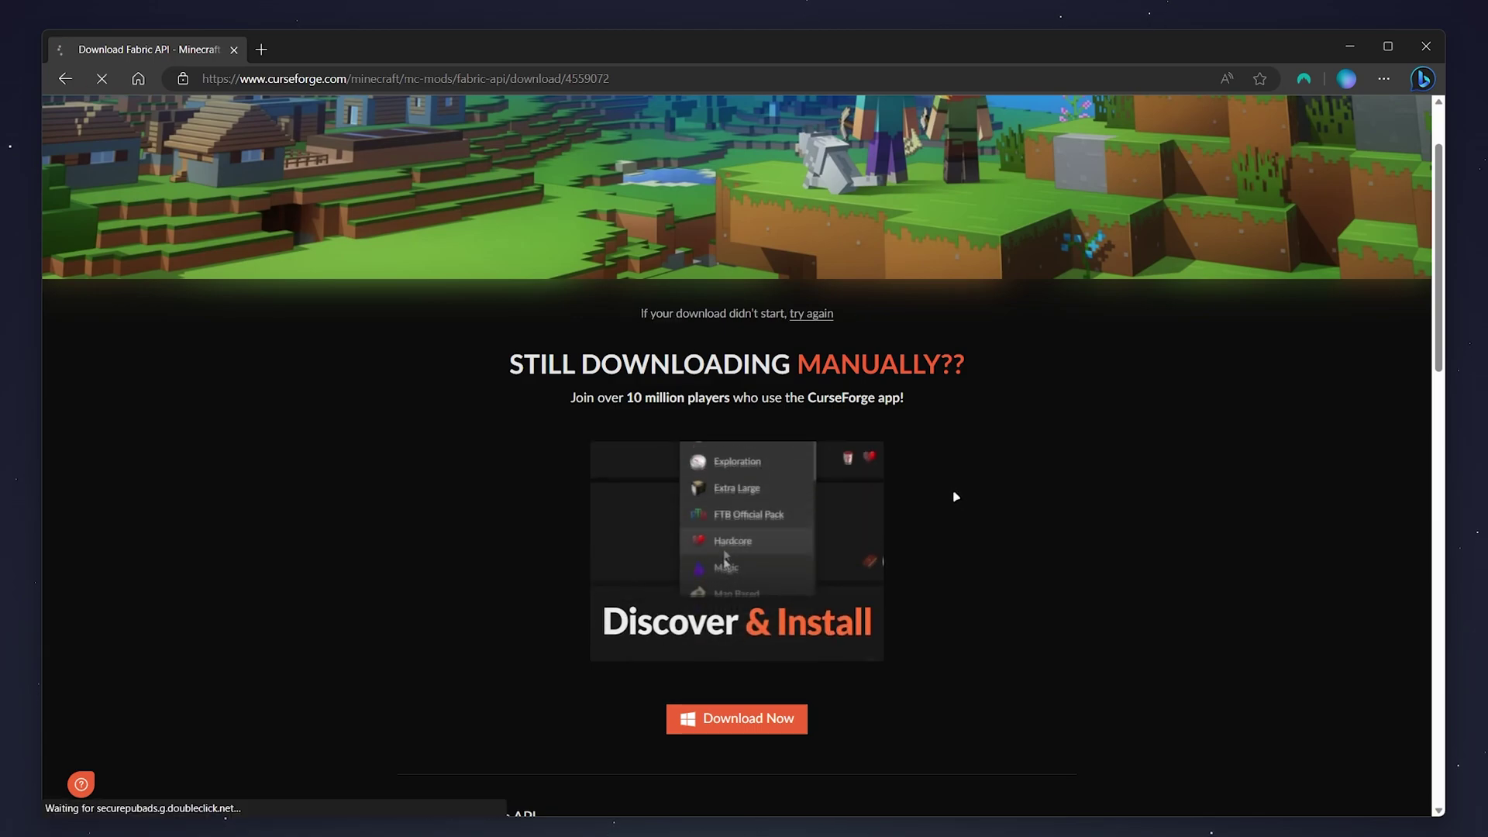
{"action": "left_click", "coordinate": [1198, 164]}
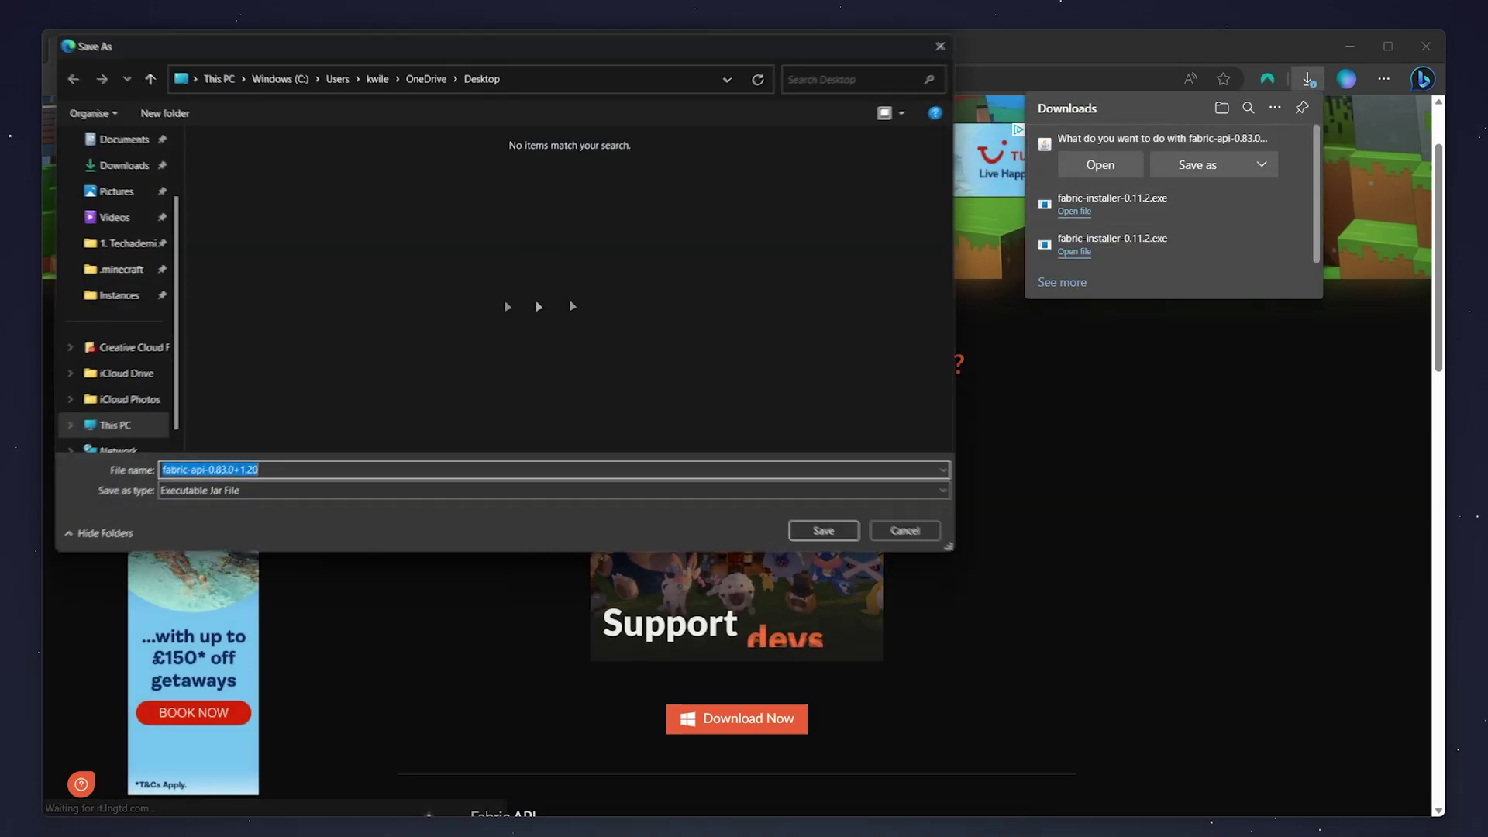
{"action": "left_click", "coordinate": [853, 536]}
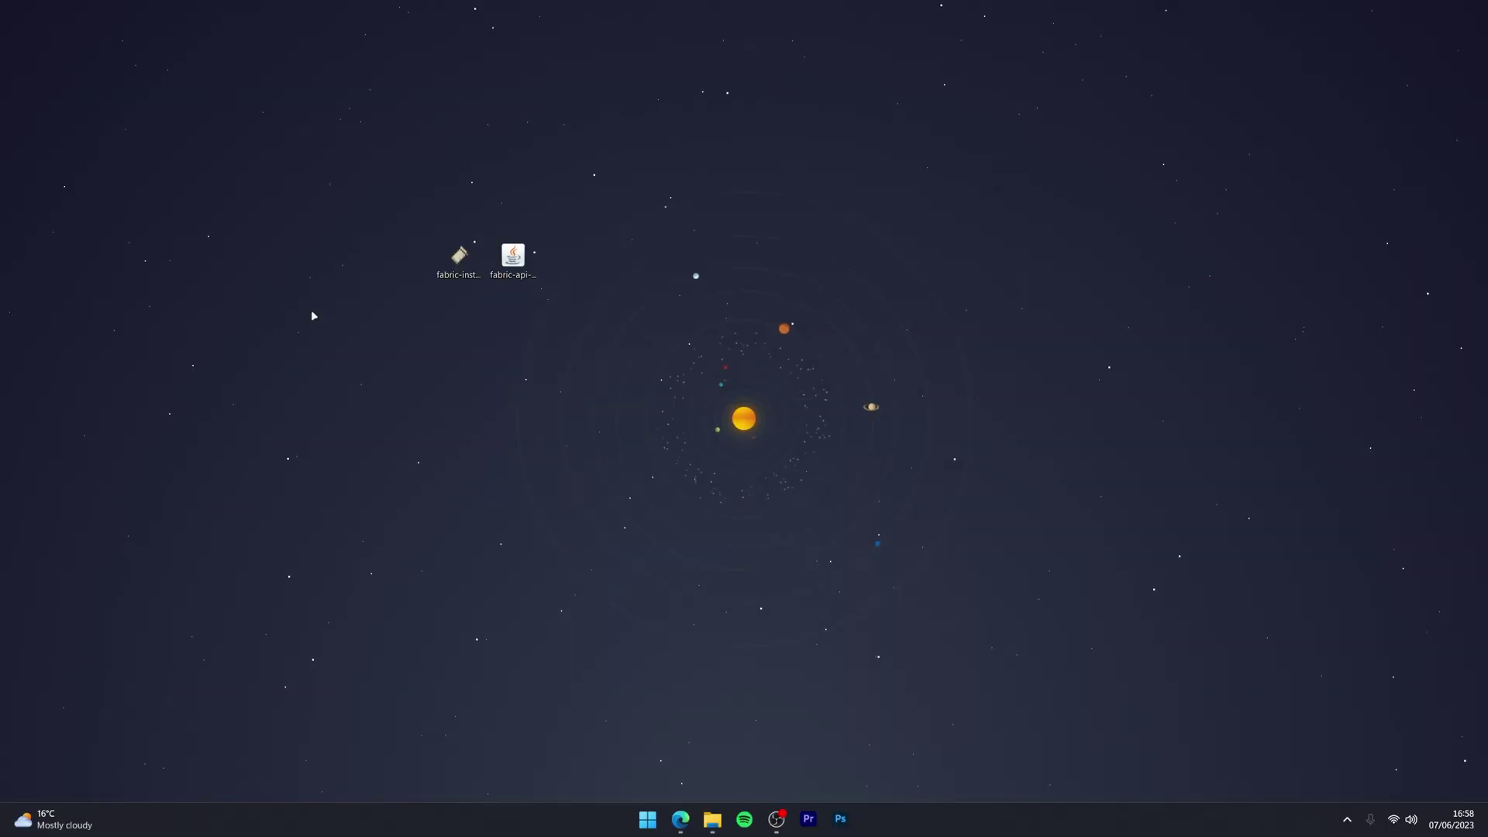
{"action": "left_click_drag", "start_coordinate": [354, 341], "coordinate": [482, 239]}
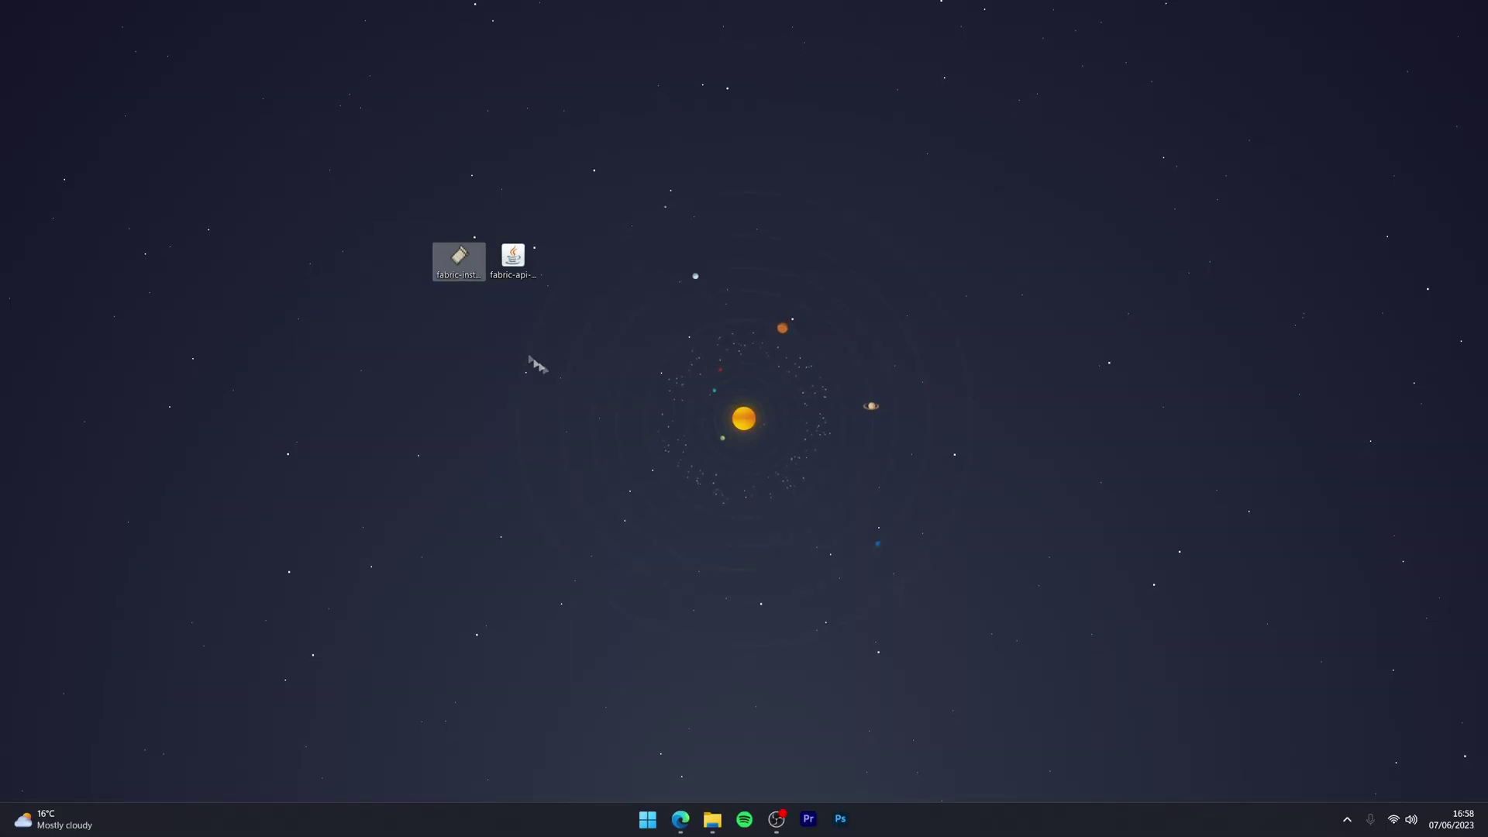
Select and deselect the downloaded desktop icons, then return to the Modrinth Sodium page.
{"action": "left_click_drag", "start_coordinate": [629, 381], "coordinate": [502, 231]}
{"action": "left_click", "coordinate": [637, 241]}
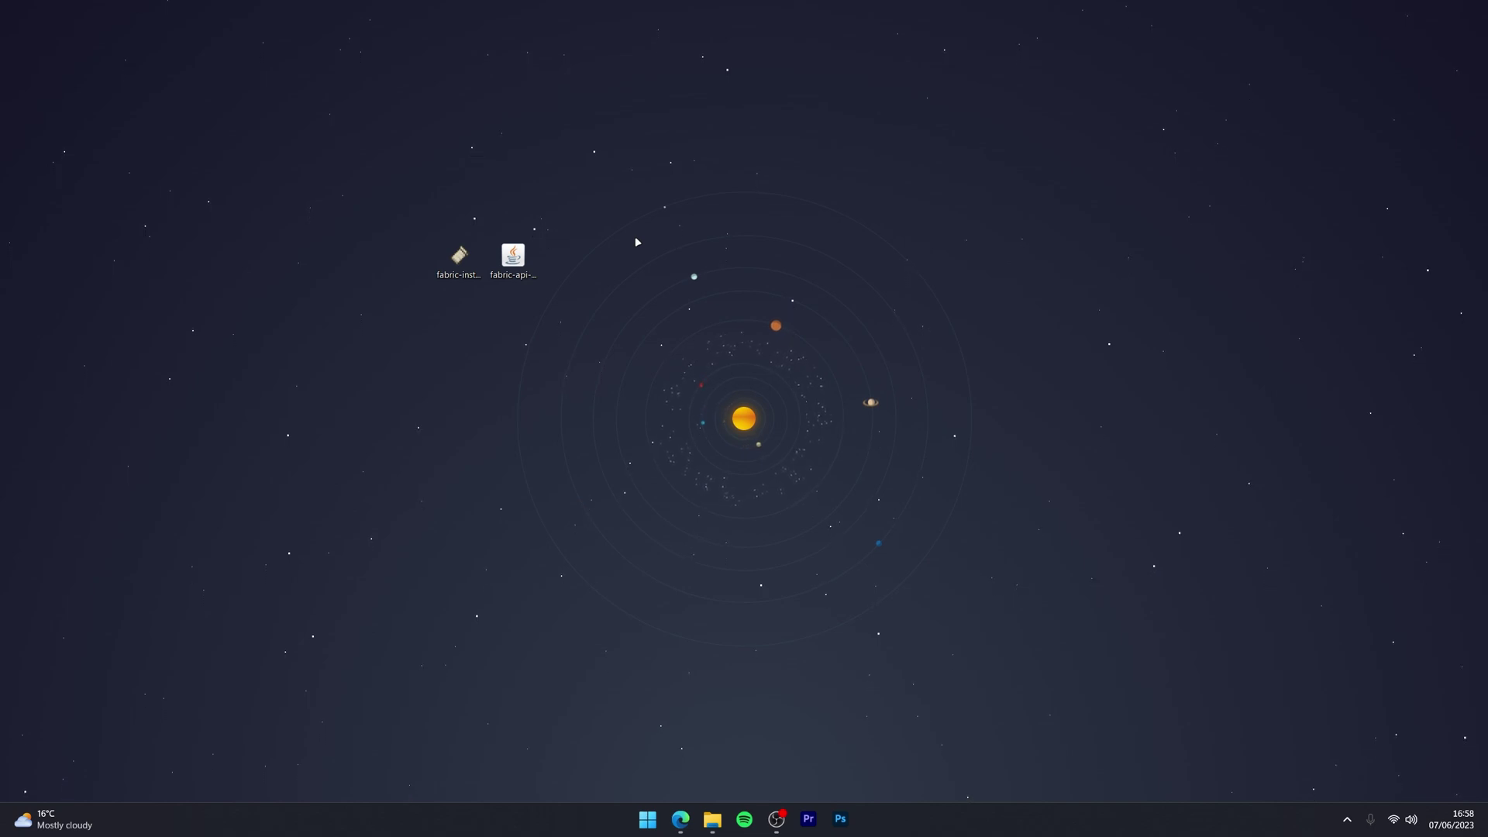
{"action": "left_click", "coordinate": [682, 818]}
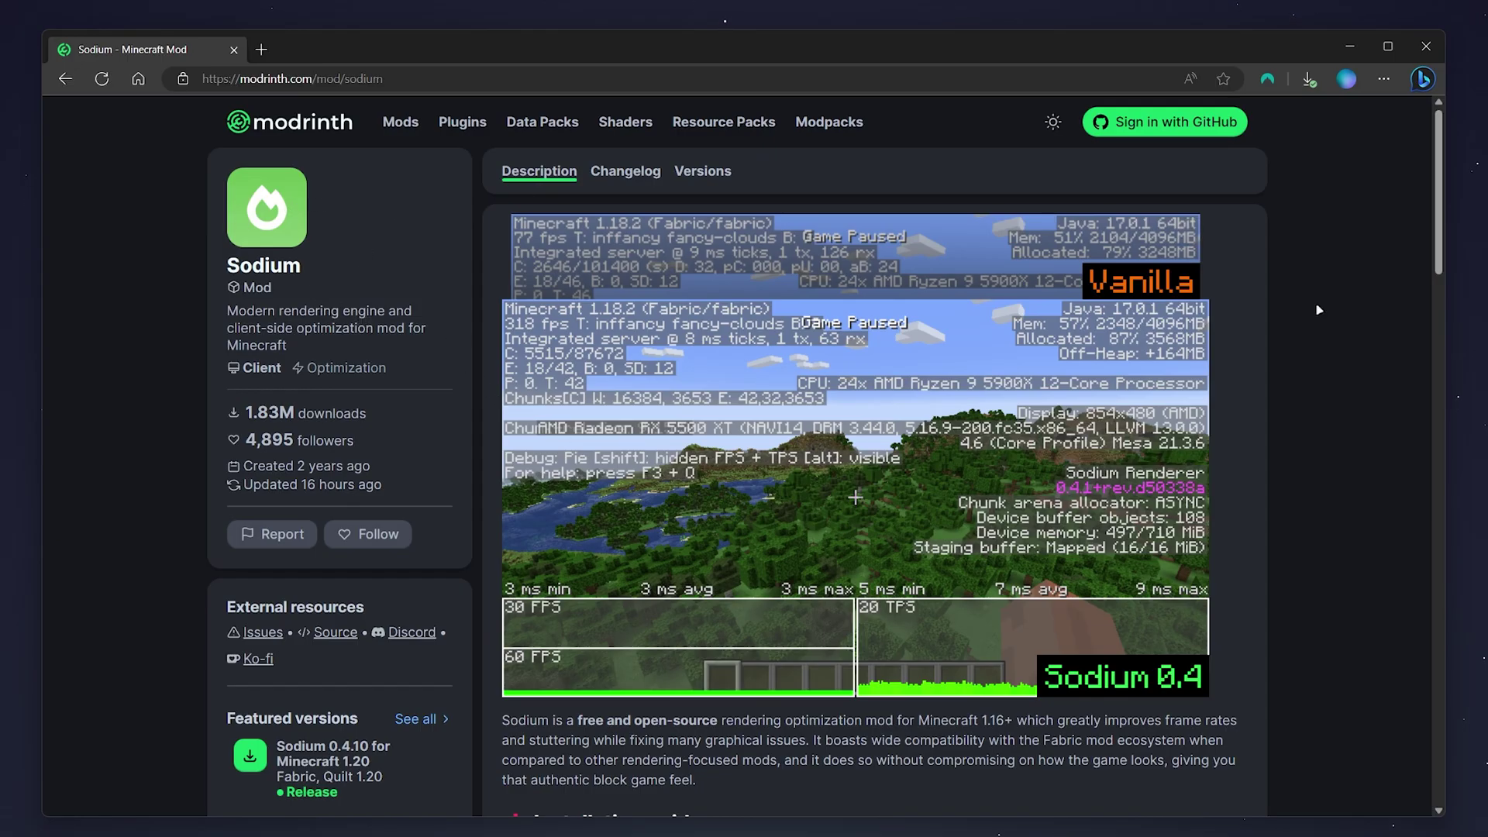
Save sodium-fabric-mc1.20-0.4.10+build.27.jar from Modrinth's Versions list to the Desktop.
{"action": "mouse_move", "coordinate": [1440, 222]}
{"action": "left_mouse_down"}
{"action": "mouse_move", "coordinate": [1443, 508]}
{"action": "mouse_move", "coordinate": [1440, 222]}
{"action": "left_mouse_up"}
{"action": "left_click", "coordinate": [698, 172]}
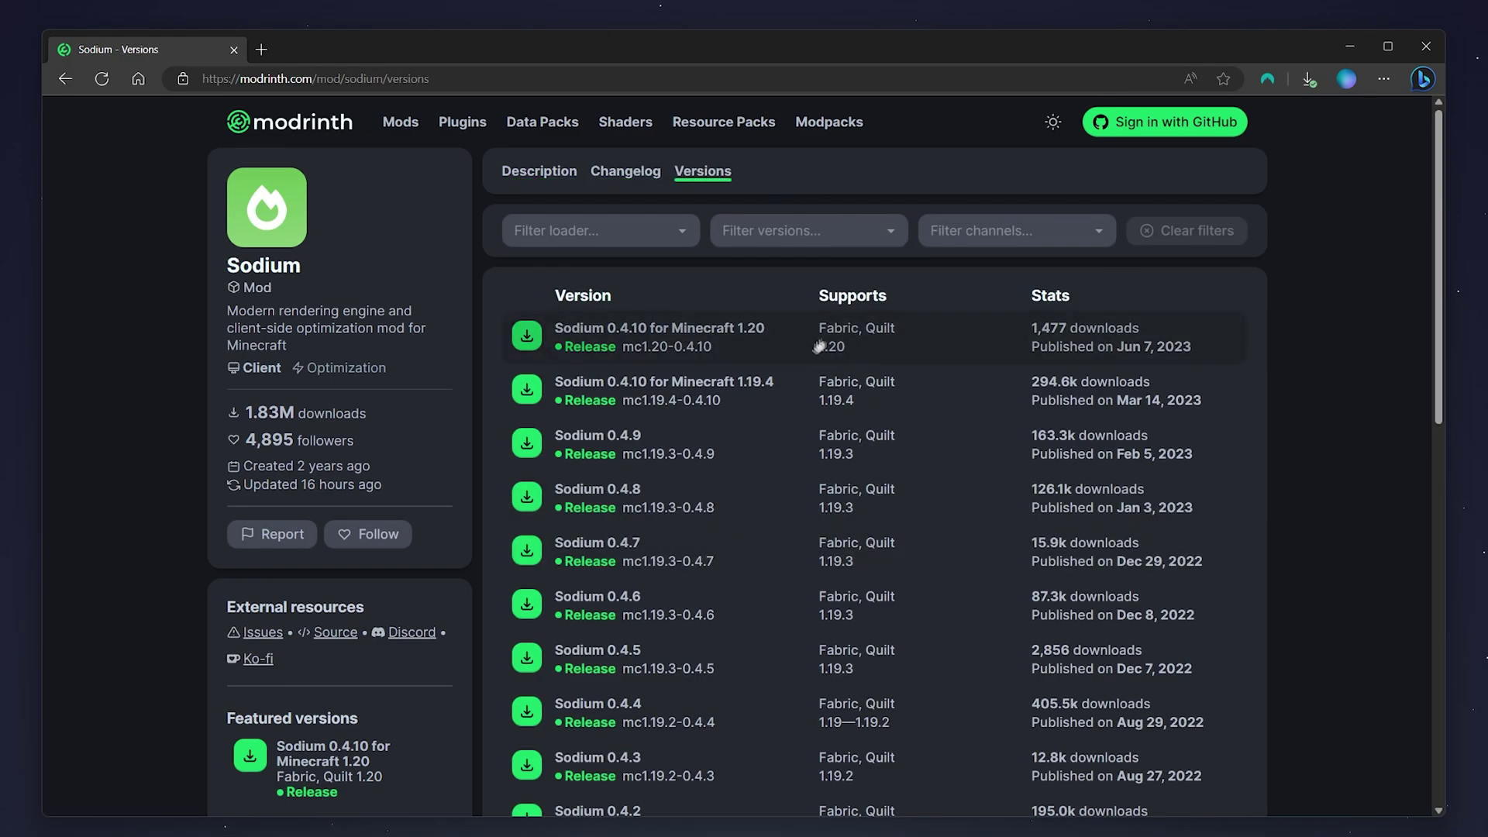
{"action": "left_click", "coordinate": [761, 334]}
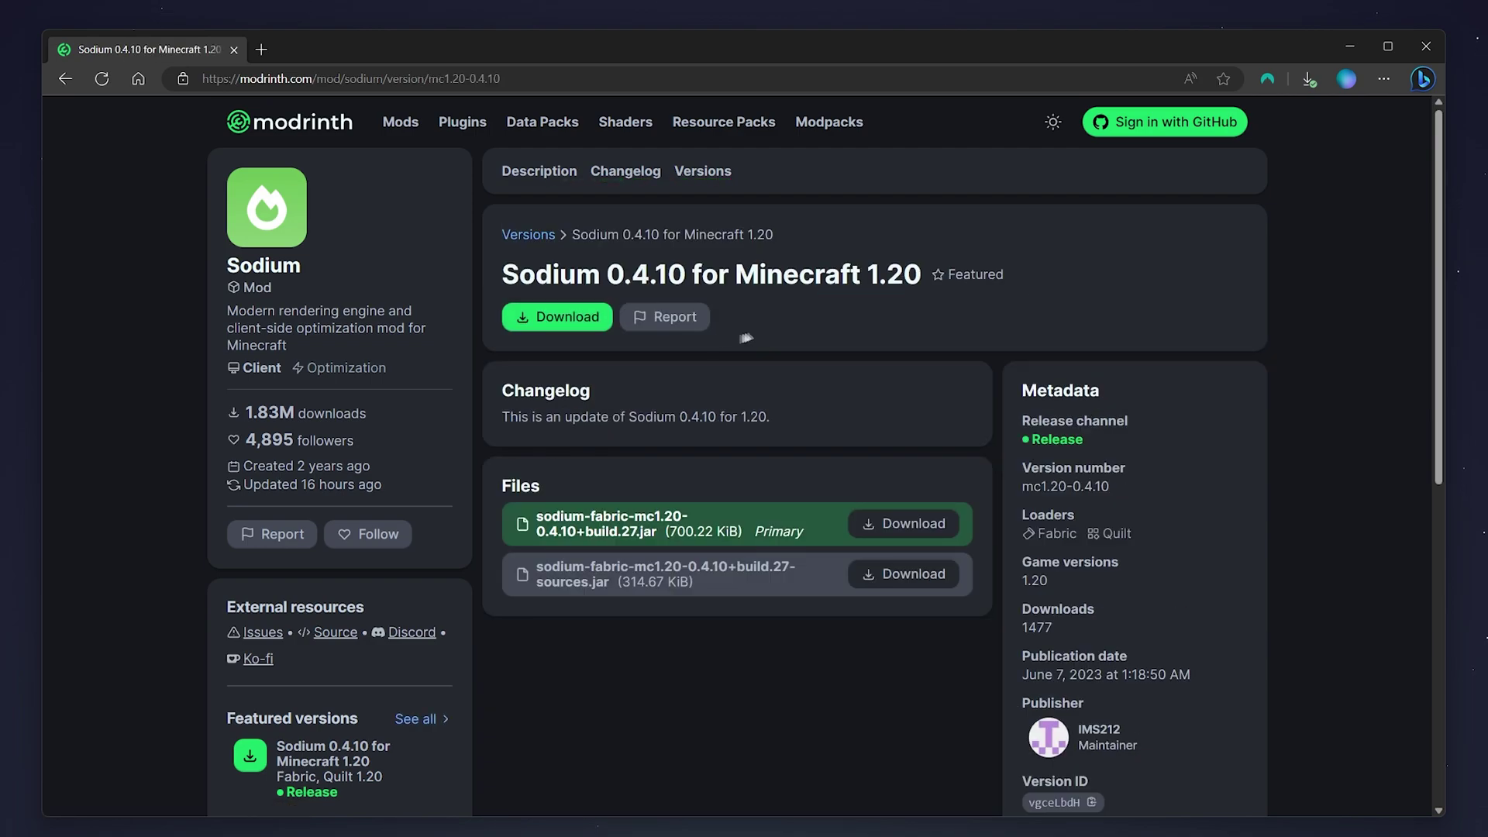
{"action": "left_click", "coordinate": [587, 319]}
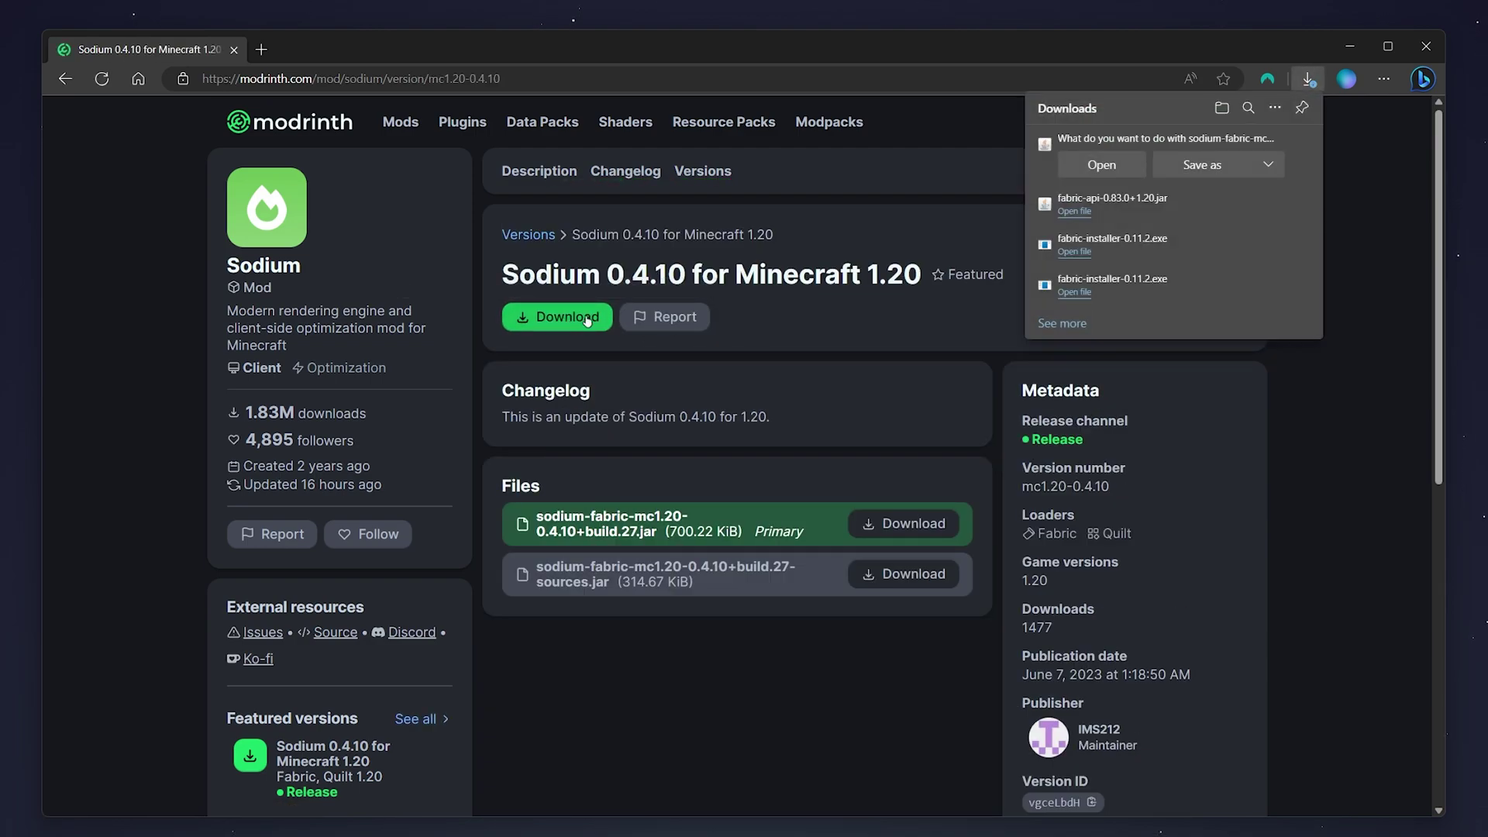
{"action": "left_click", "coordinate": [1203, 165]}
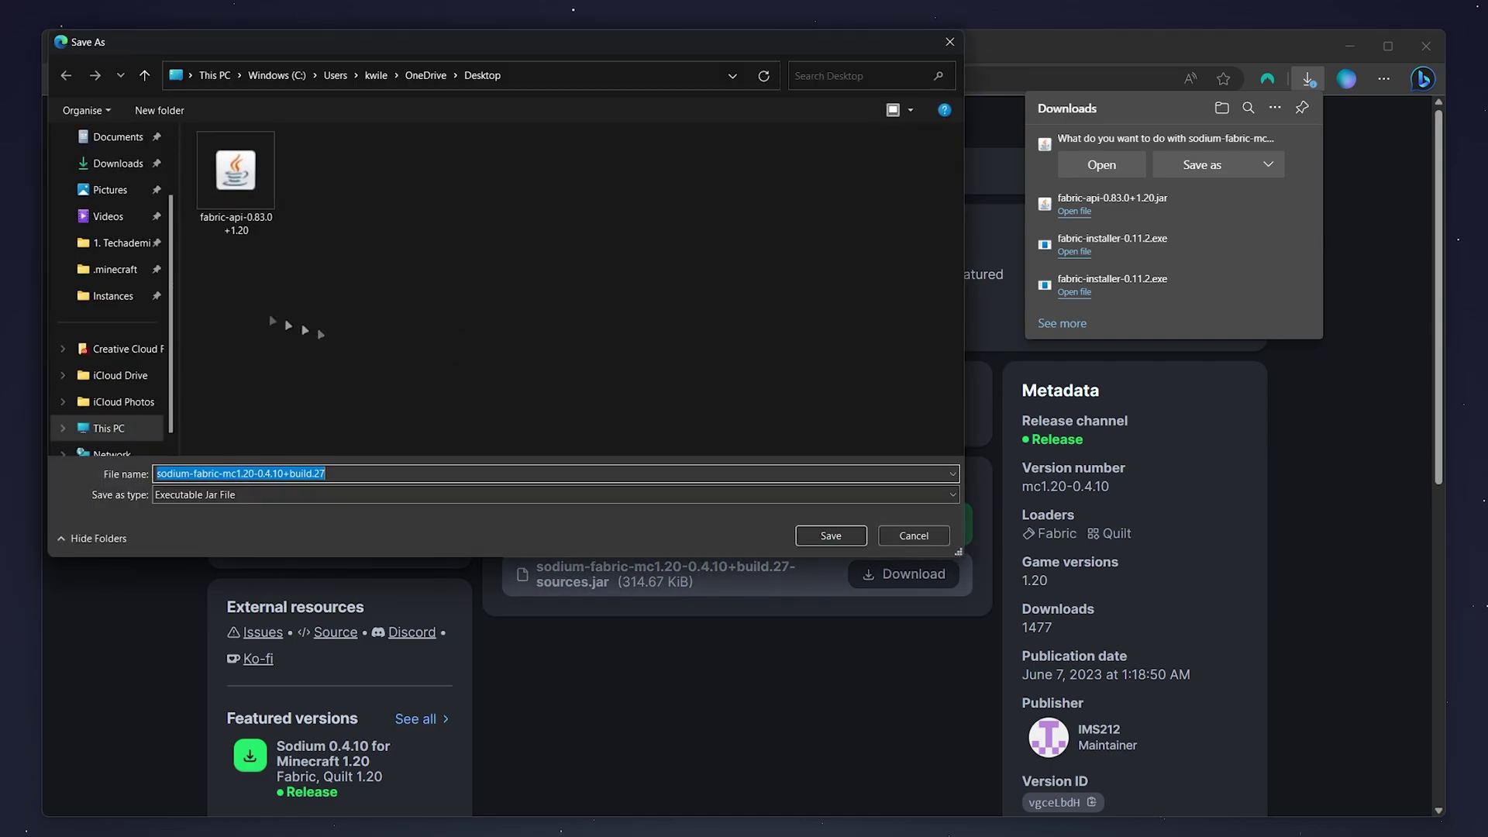
{"action": "scroll", "coordinate": [109, 232], "scroll_direction": "up", "scroll_amount": 2}
{"action": "left_click", "coordinate": [138, 194]}
{"action": "left_click", "coordinate": [828, 536]}
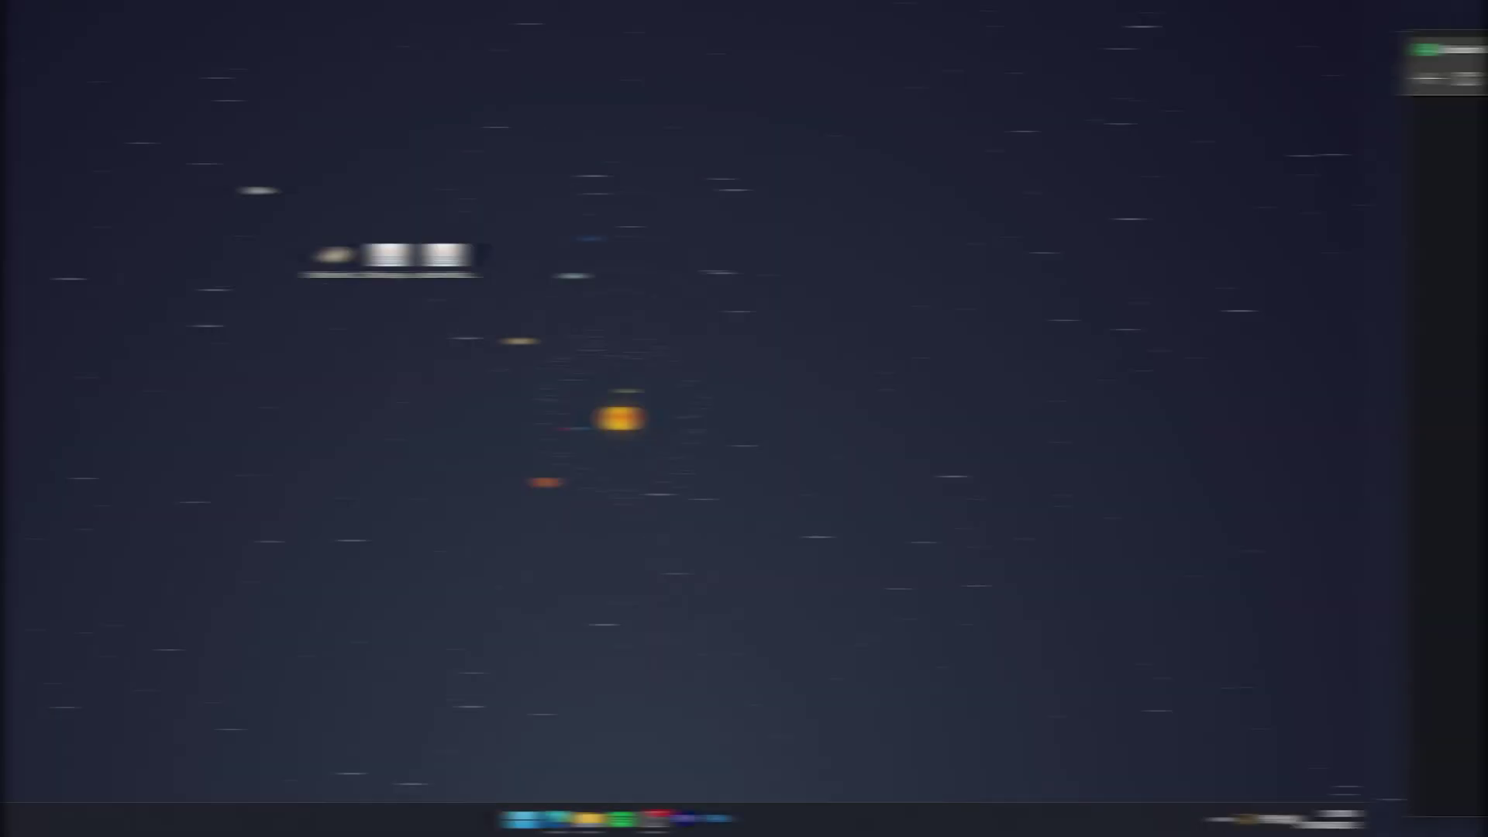
Run fabric-installer-0.11.2 from its desktop icon's context menu.
{"action": "left_click_drag", "start_coordinate": [280, 161], "coordinate": [676, 318]}
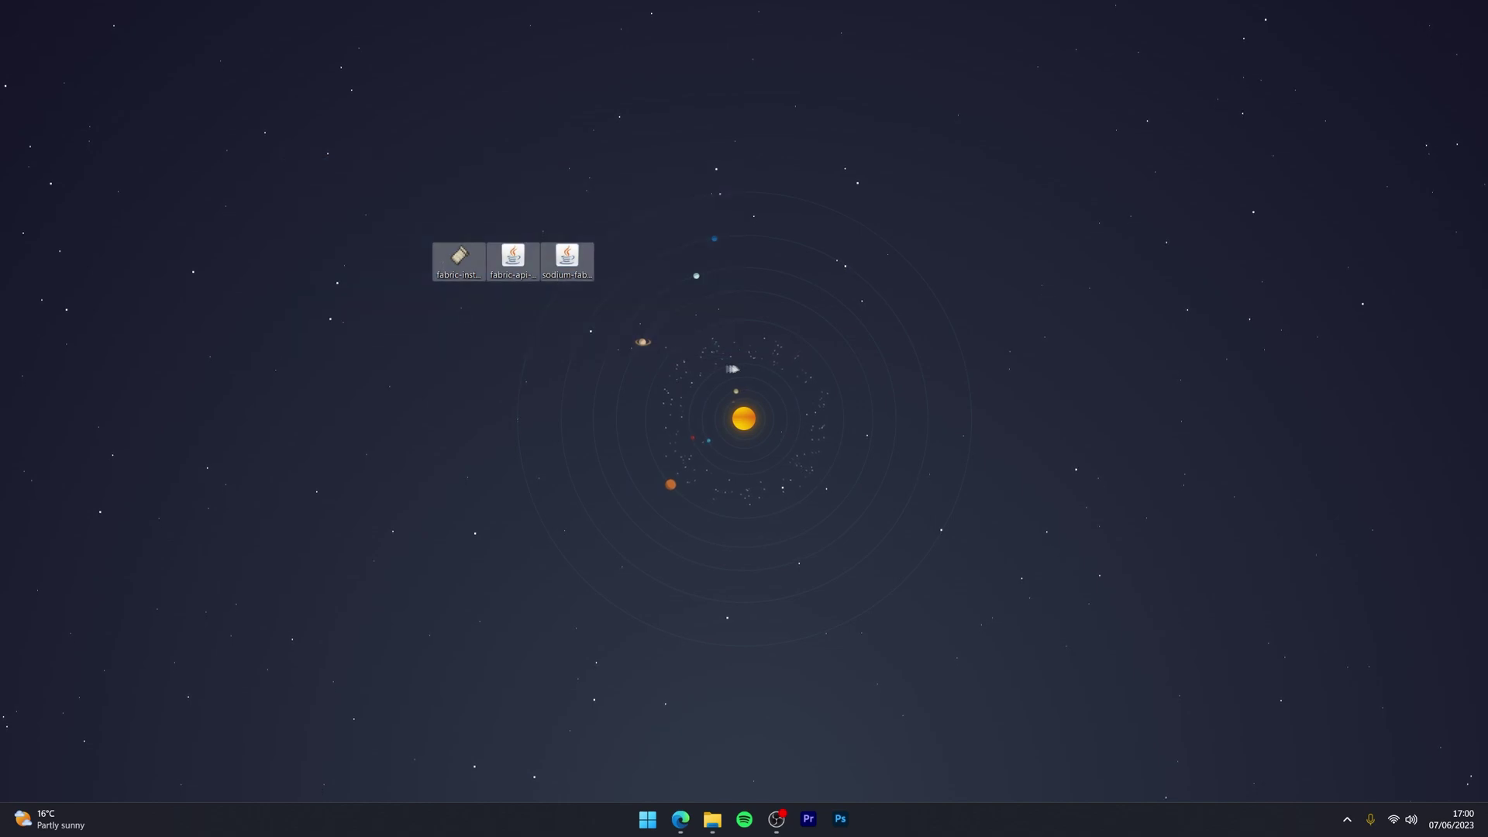
{"action": "left_click", "coordinate": [450, 314]}
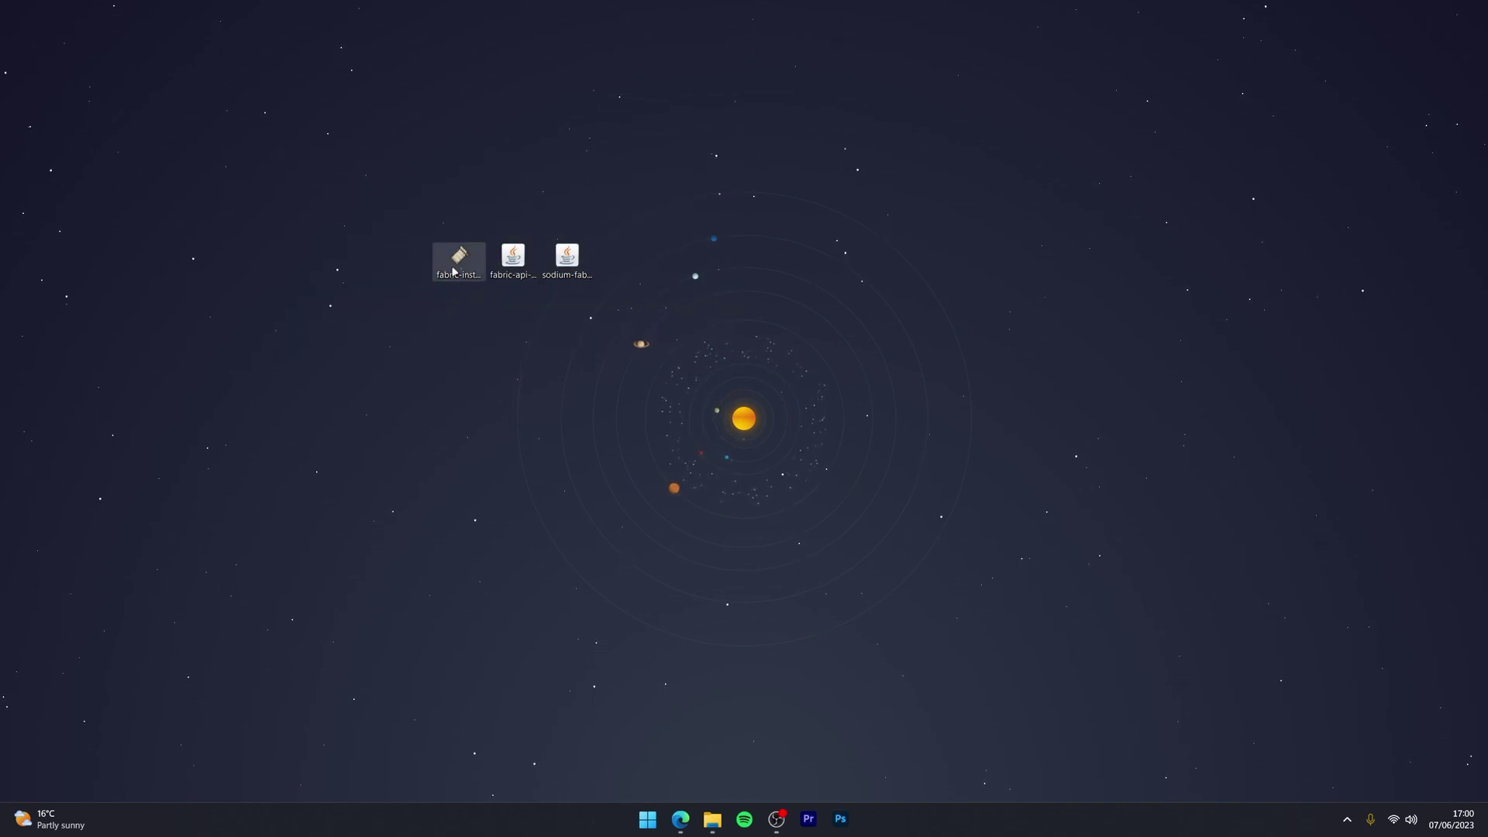
{"action": "right_click", "coordinate": [455, 271]}
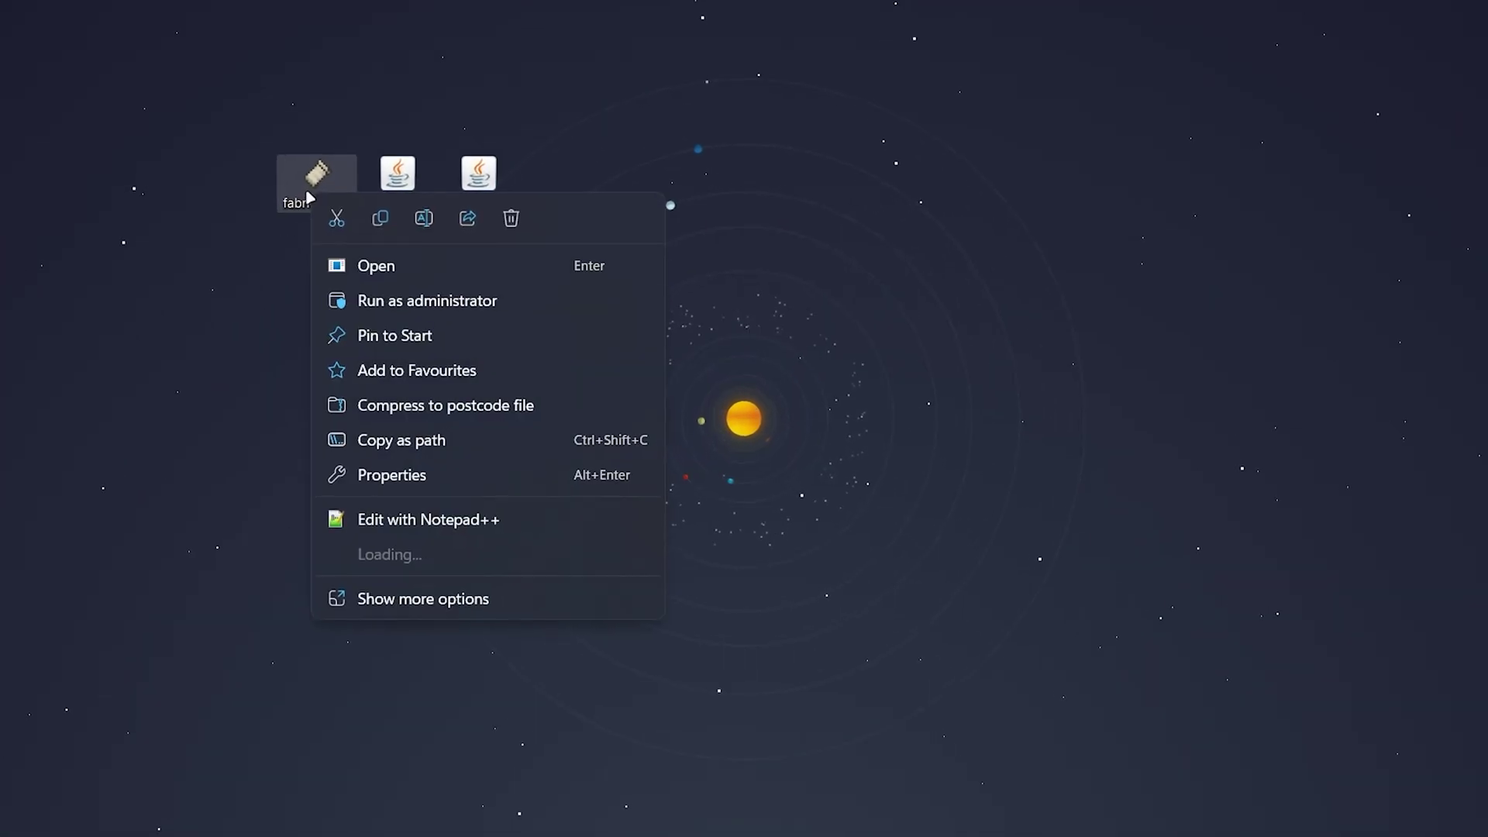
{"action": "left_click", "coordinate": [390, 267]}
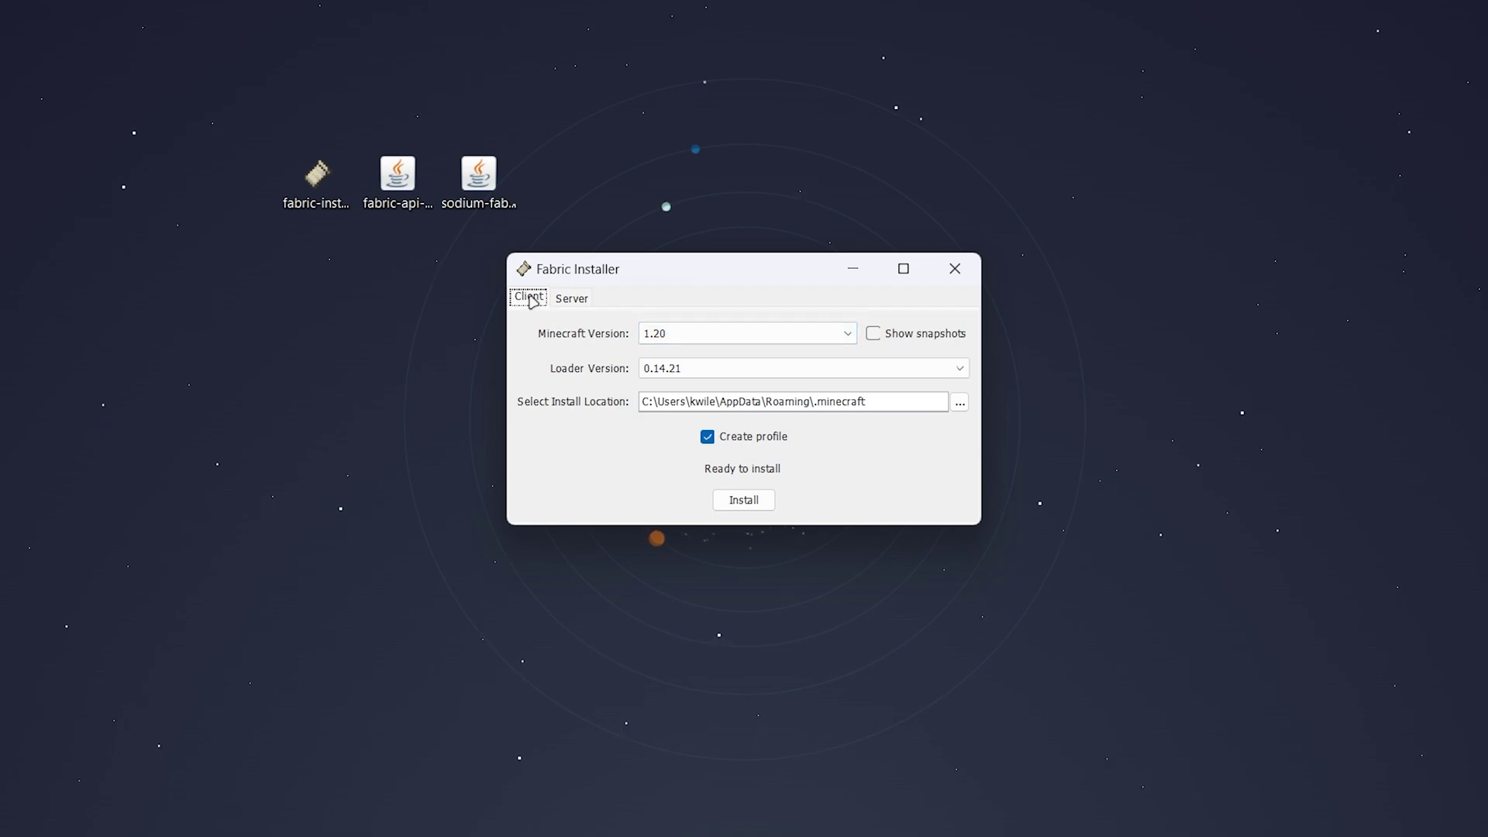
Keep the Client install set to Minecraft 1.20 with loader 0.14.21.
{"action": "left_click", "coordinate": [568, 299]}
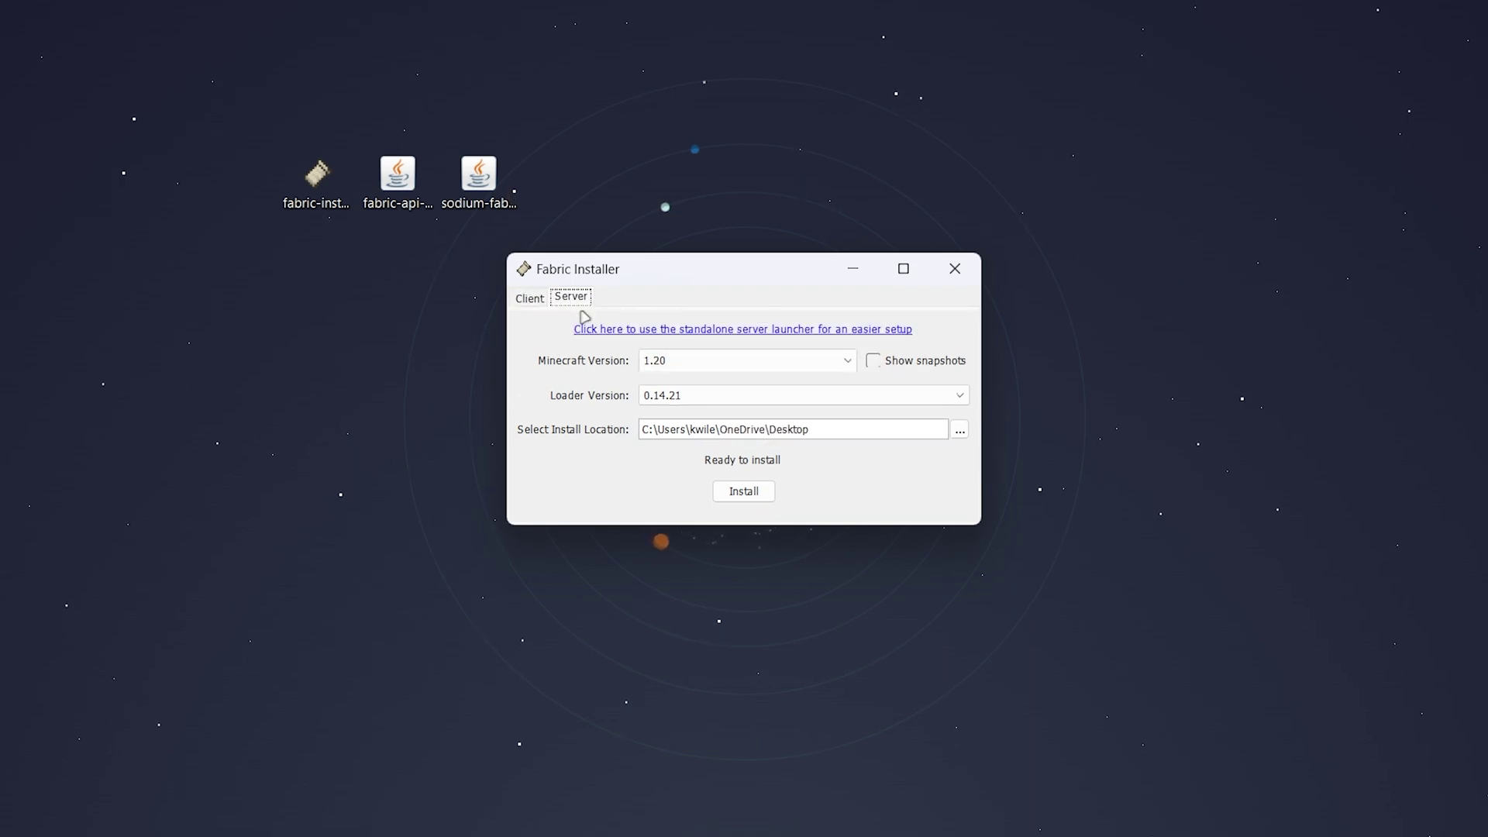
{"action": "left_click", "coordinate": [532, 300]}
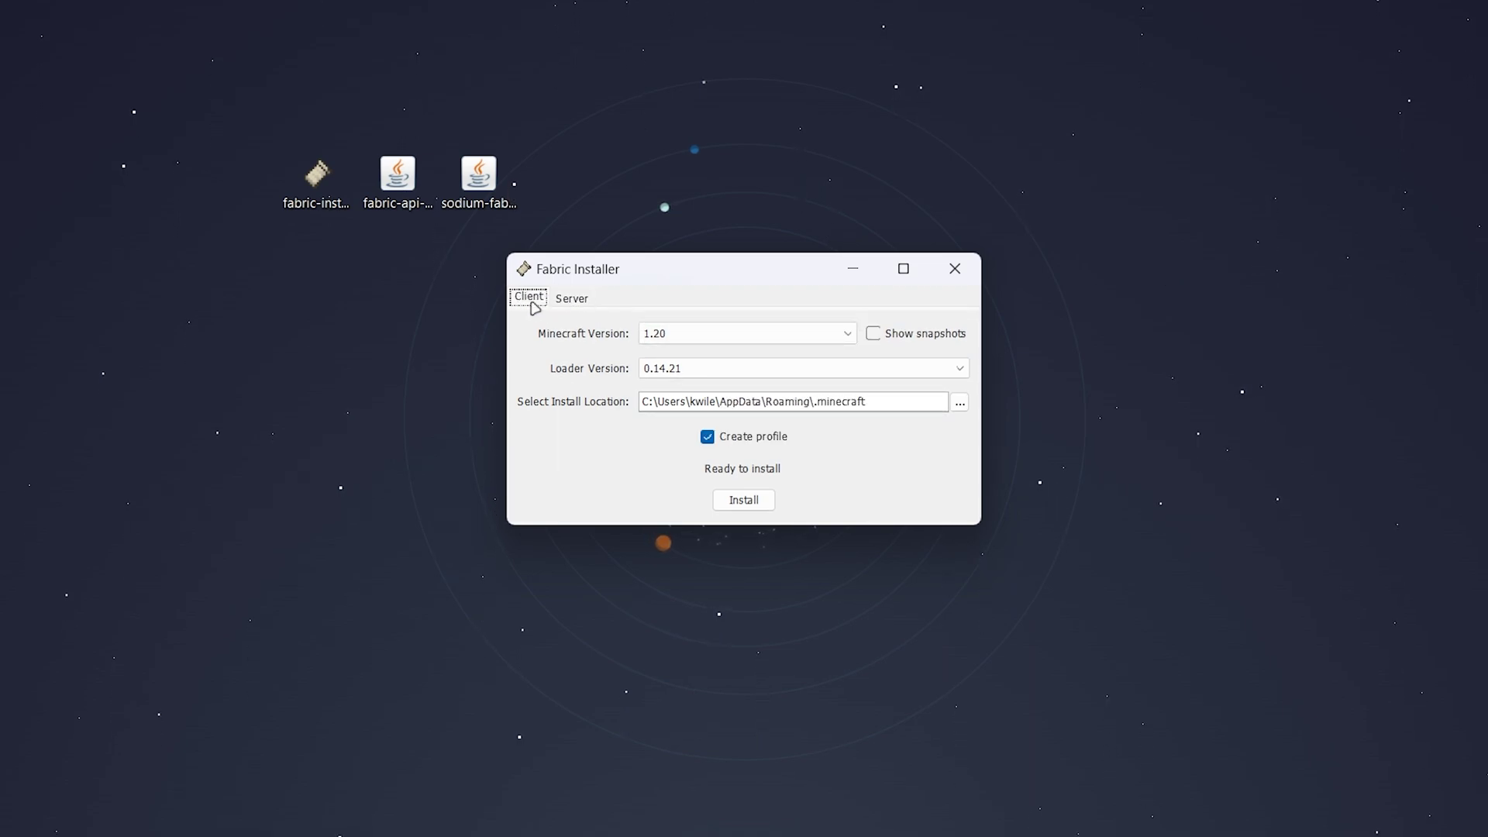
{"action": "left_click", "coordinate": [738, 344]}
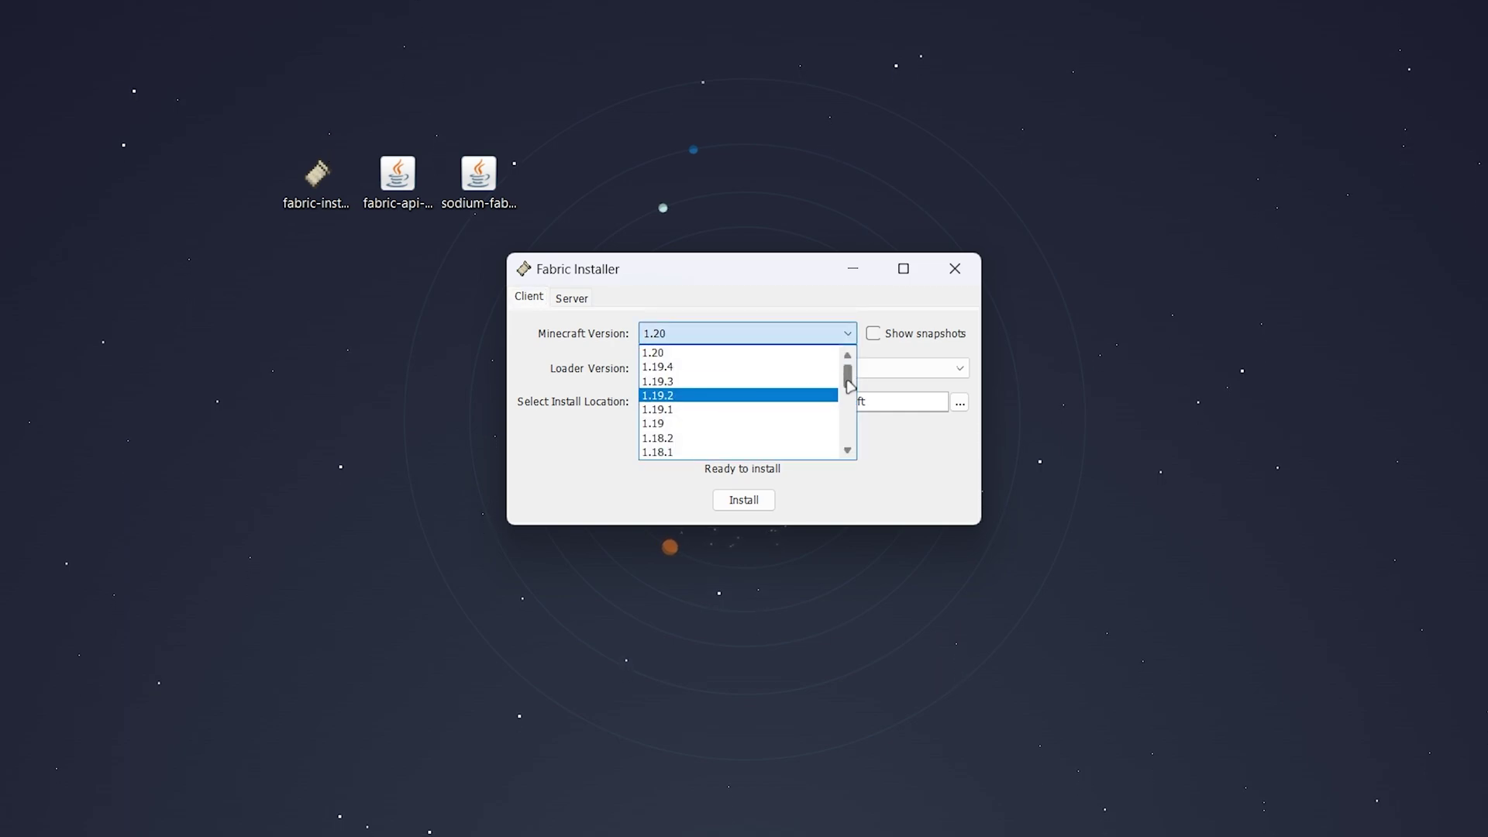
{"action": "key", "text": "Escape"}
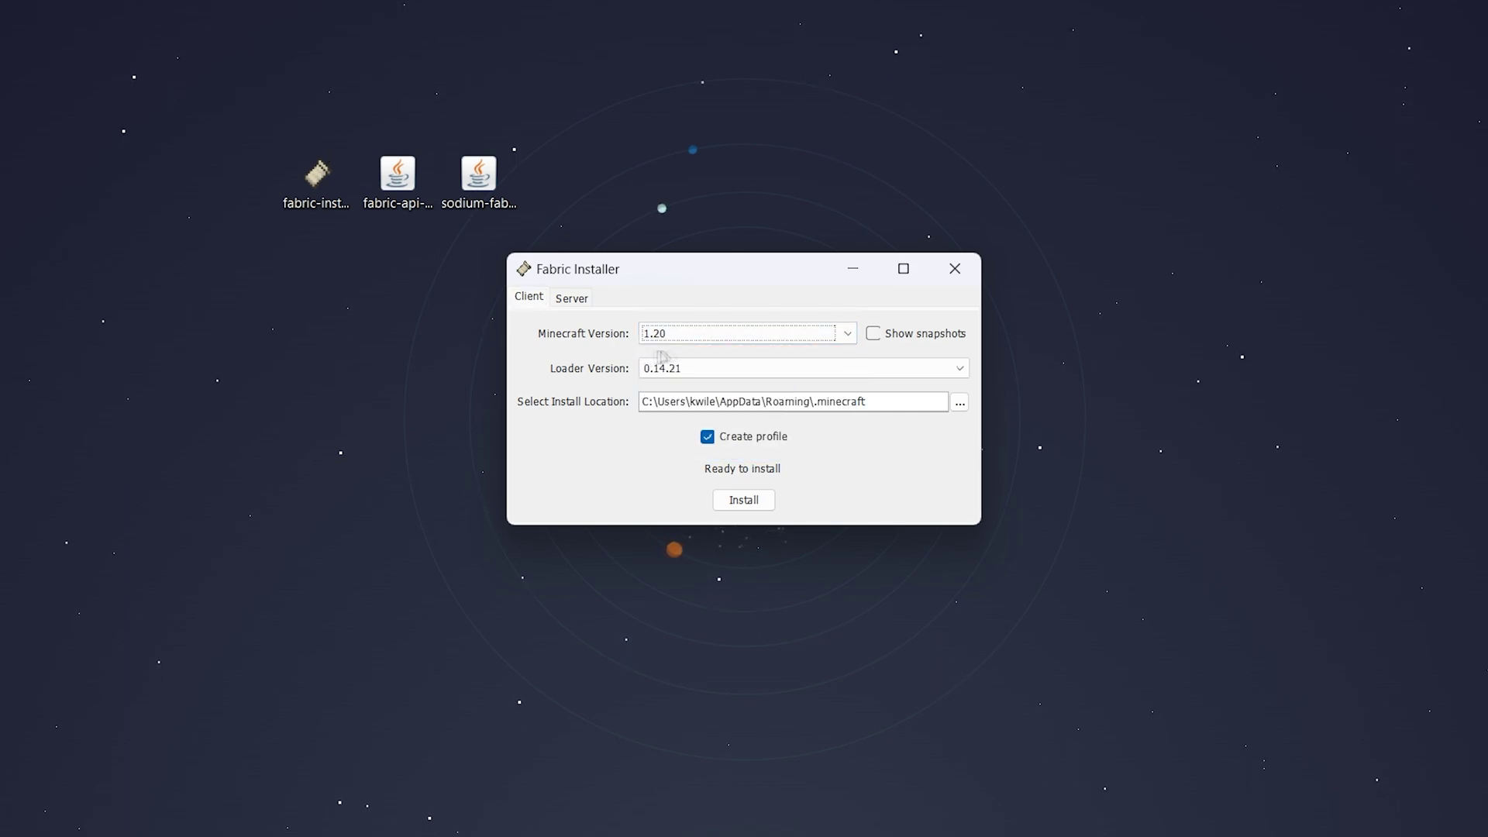
{"action": "left_click", "coordinate": [738, 369]}
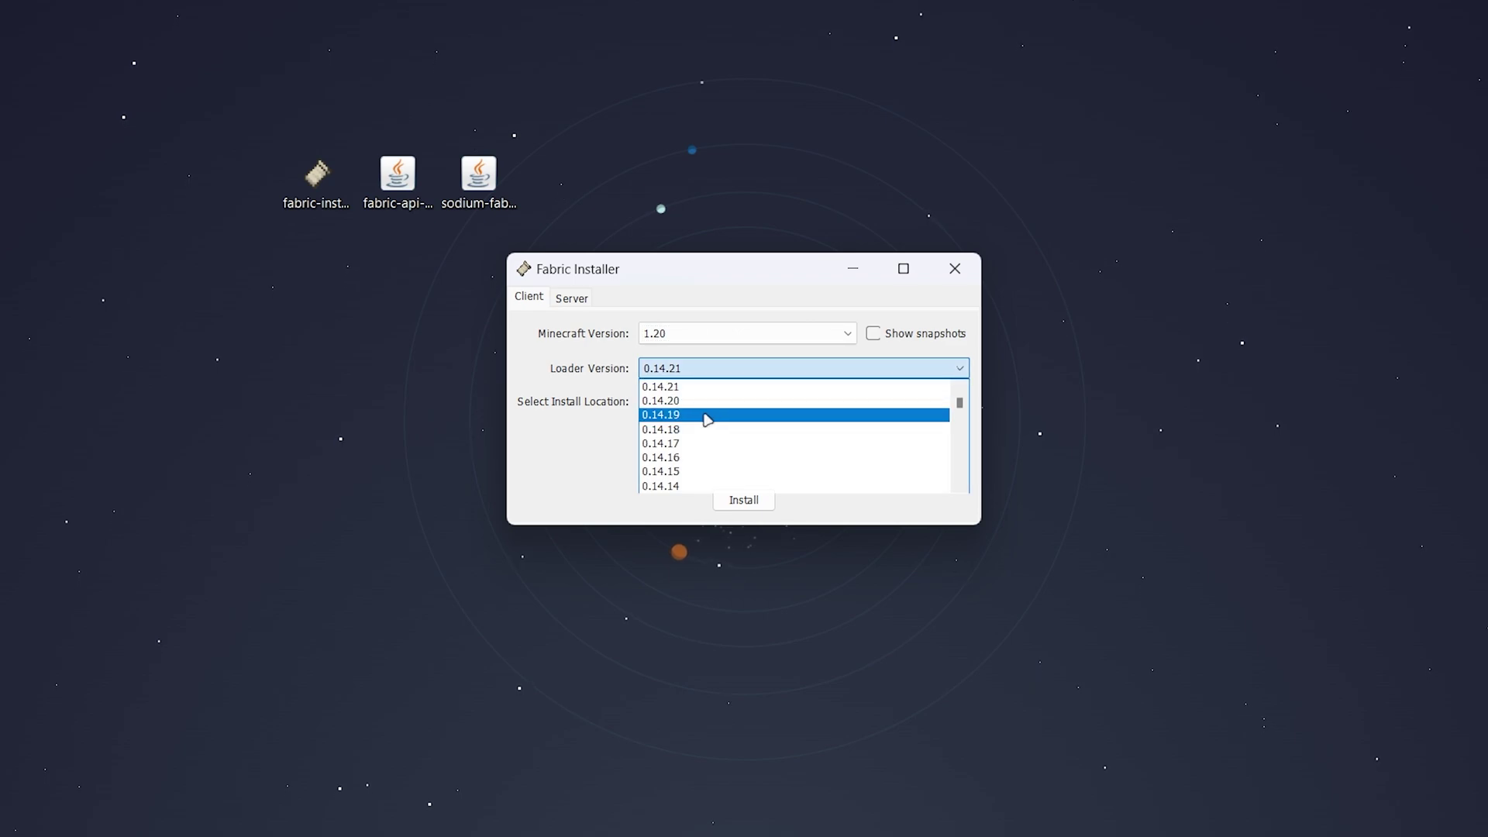
{"action": "left_click", "coordinate": [671, 387]}
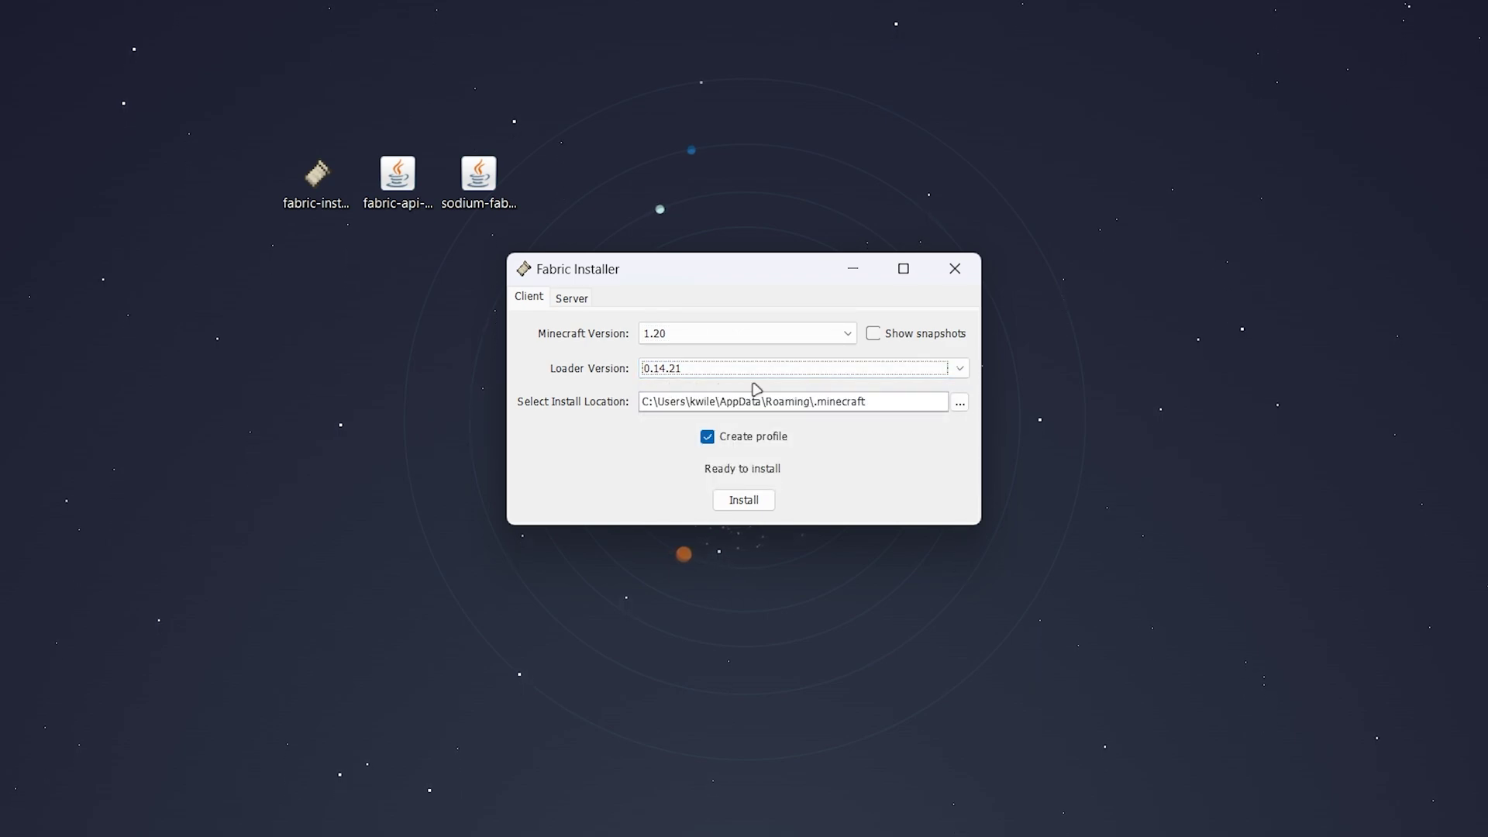
Check the .minecraft install location, install, and dismiss the success message.
{"action": "left_click_drag", "start_coordinate": [874, 404], "coordinate": [634, 403]}
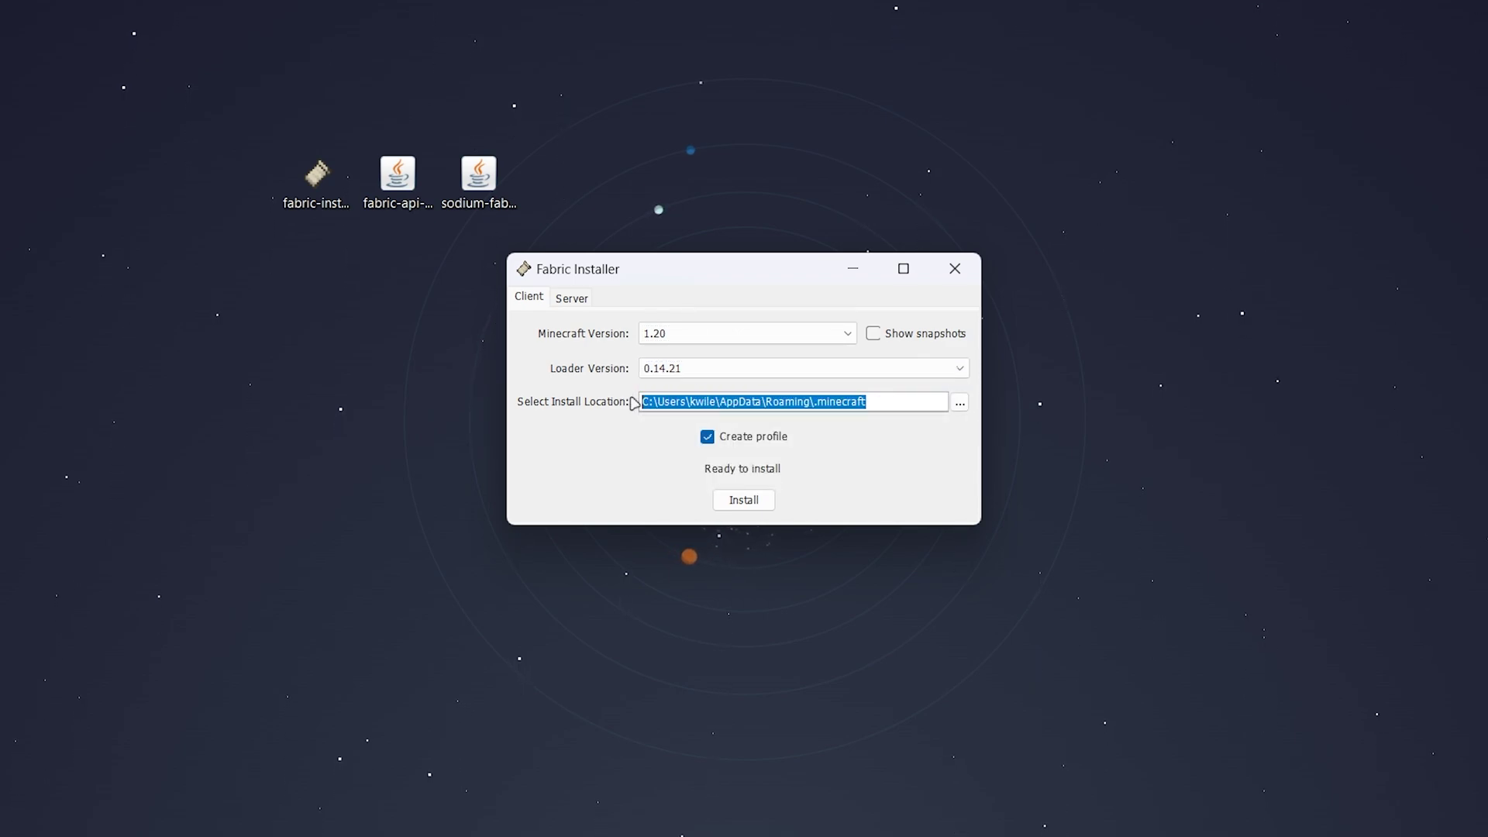
{"action": "left_click", "coordinate": [892, 406]}
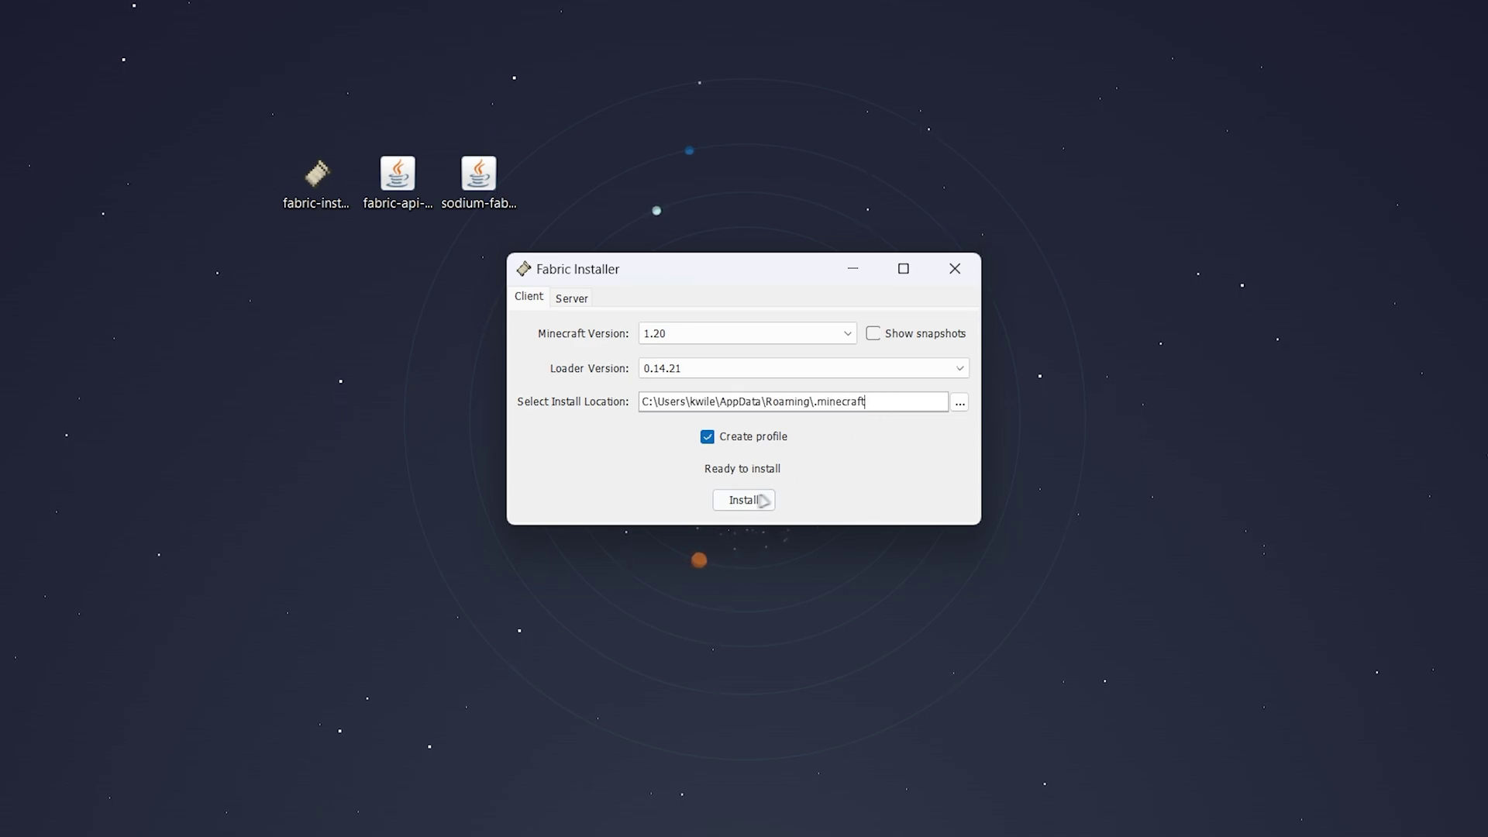
{"action": "left_click", "coordinate": [764, 501]}
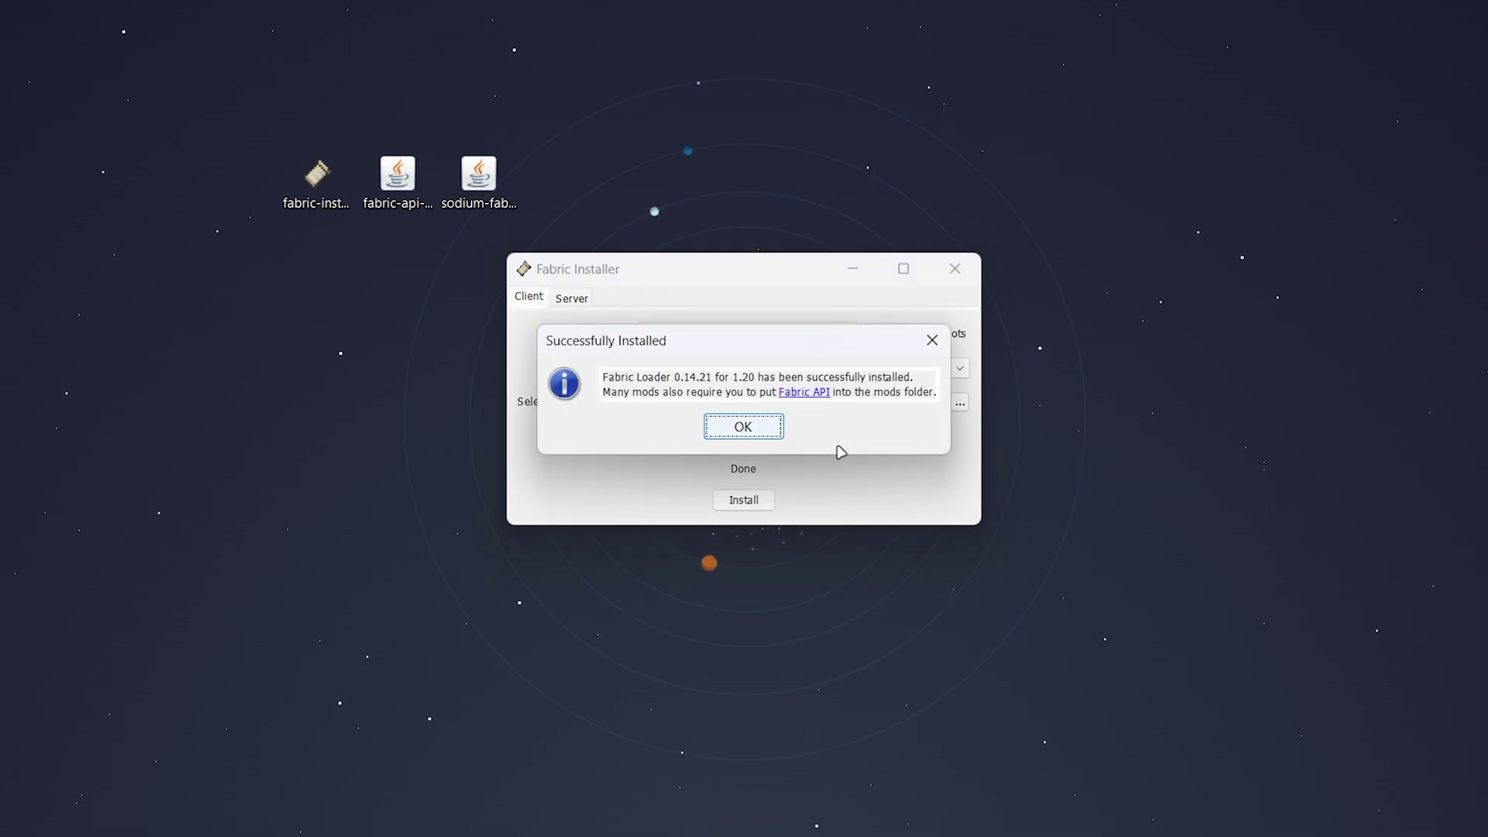
{"action": "left_click", "coordinate": [750, 431]}
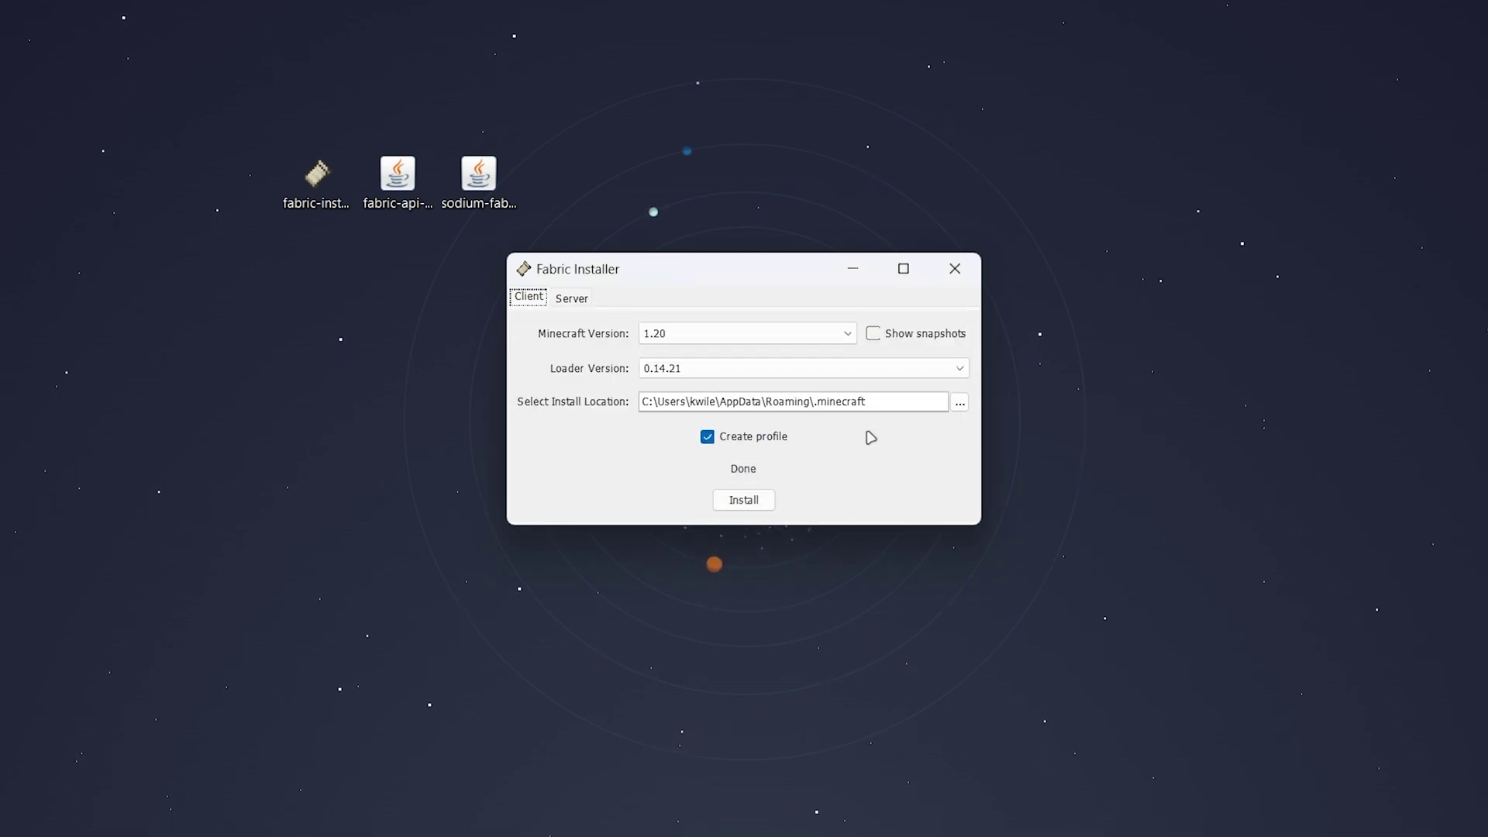
Close the Fabric Installer and rearrange the three downloaded icons on the desktop.
{"action": "left_click", "coordinate": [960, 269]}
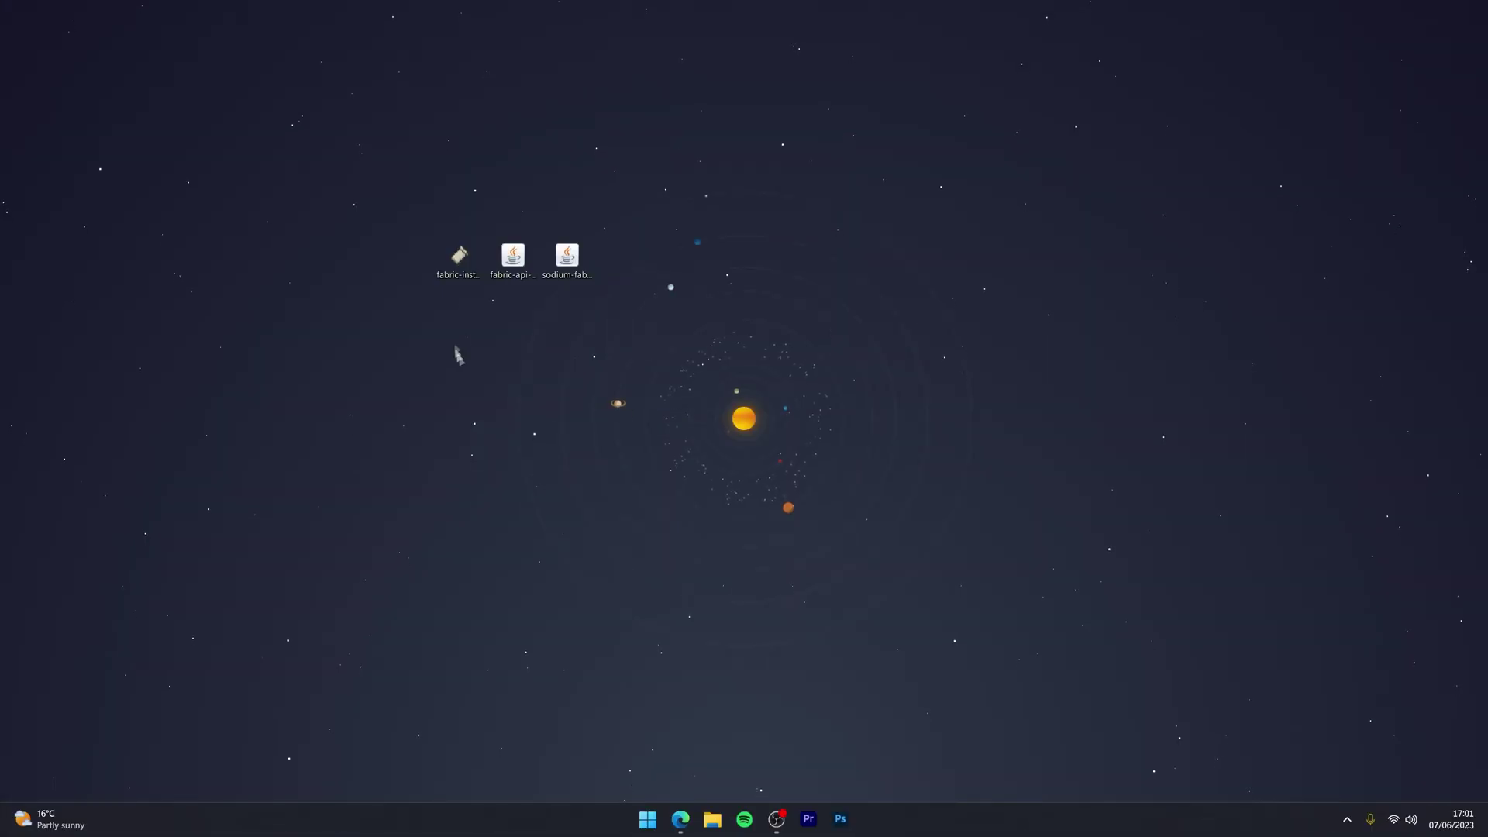
{"action": "left_click_drag", "start_coordinate": [459, 260], "coordinate": [189, 144]}
{"action": "left_click_drag", "start_coordinate": [414, 419], "coordinate": [648, 214]}
{"action": "left_click_drag", "start_coordinate": [567, 264], "coordinate": [458, 322]}
{"action": "left_click", "coordinate": [601, 402]}
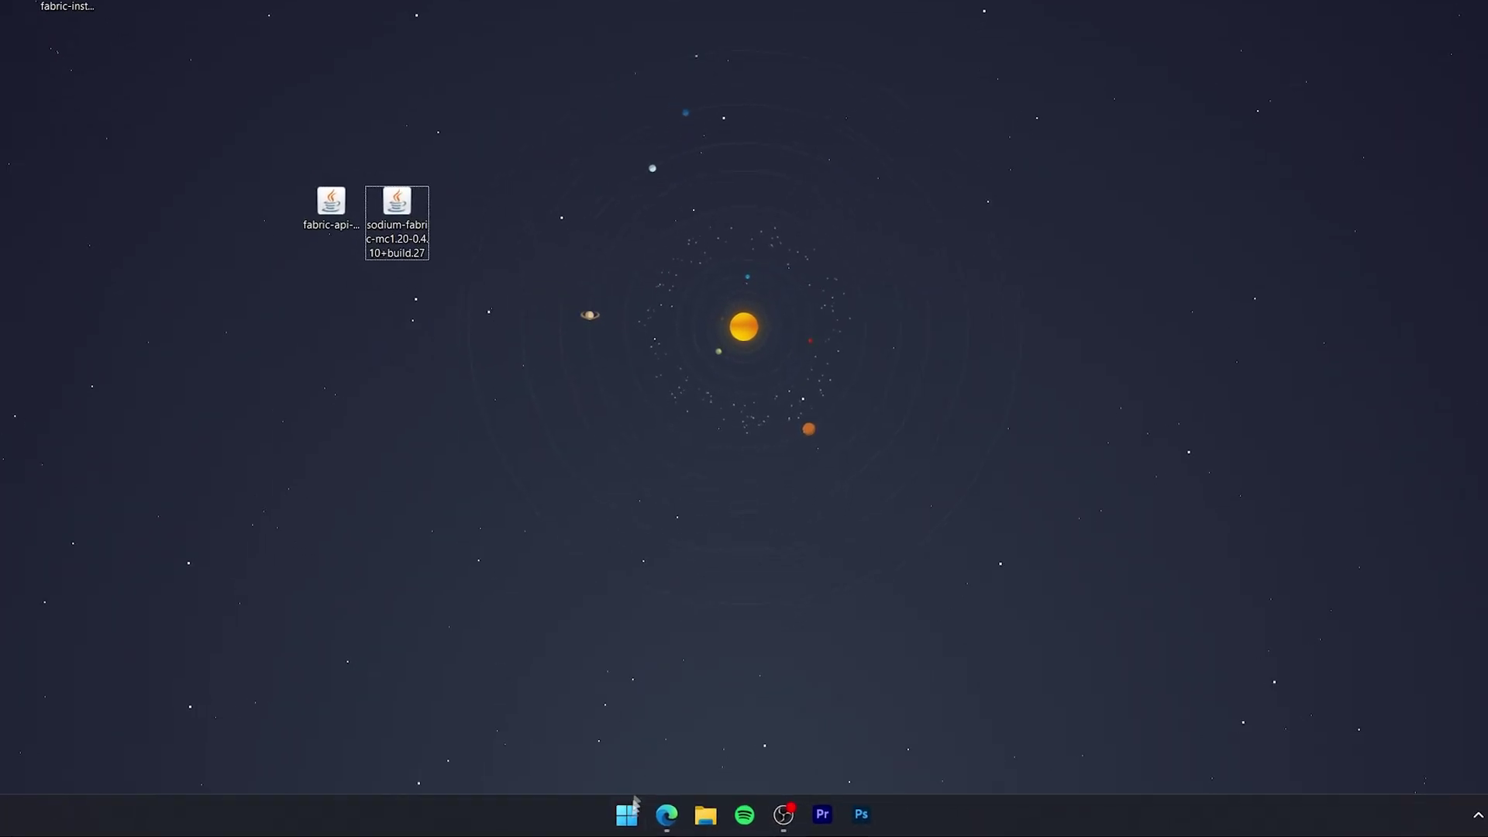
Open %appdata% through the Run prompt to reach the Roaming folder.
{"action": "right_click", "coordinate": [648, 824]}
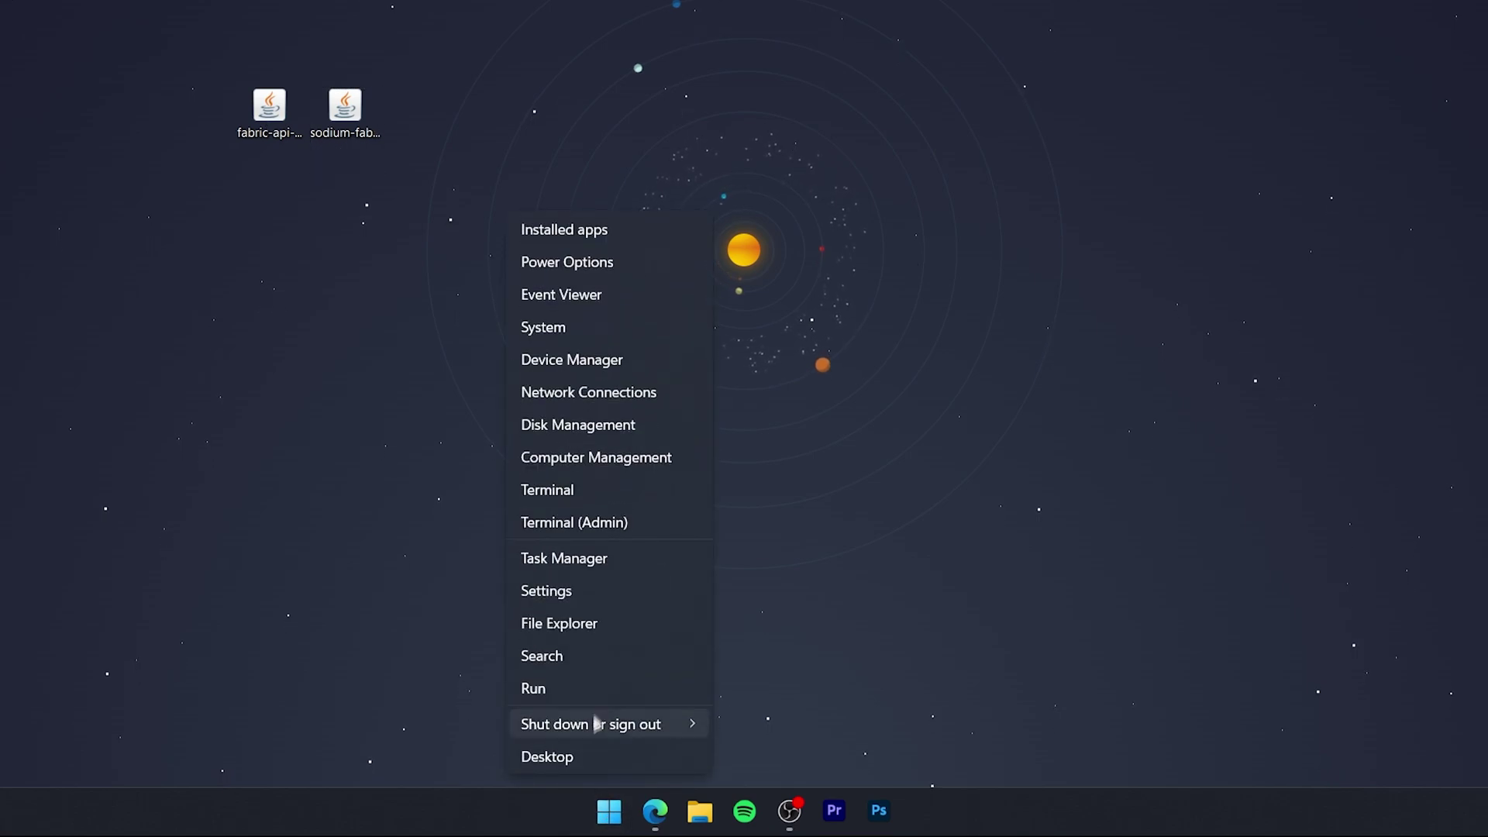
{"action": "left_click", "coordinate": [566, 688]}
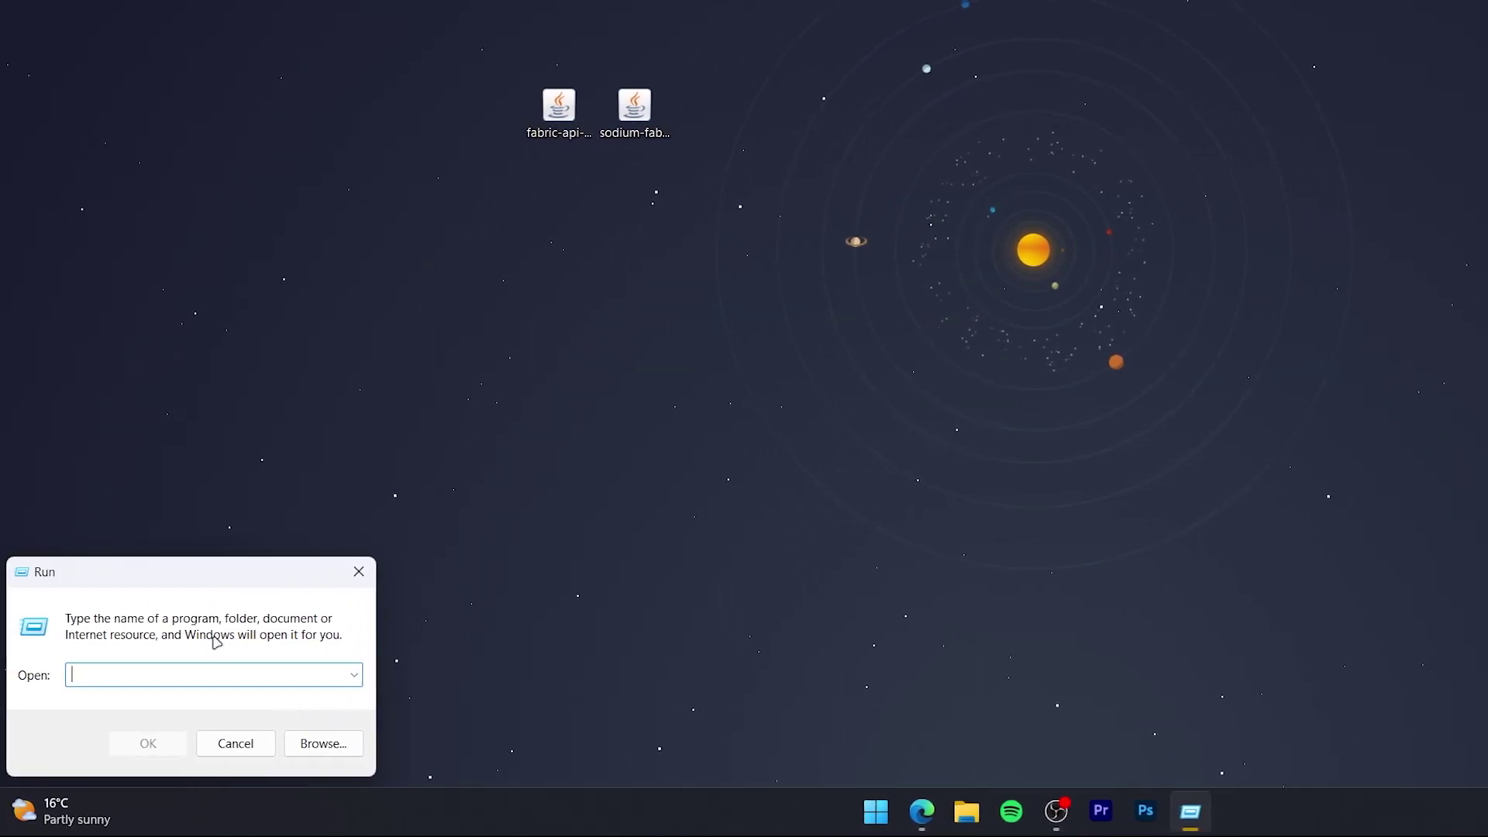
{"action": "type", "text": "%appda"}
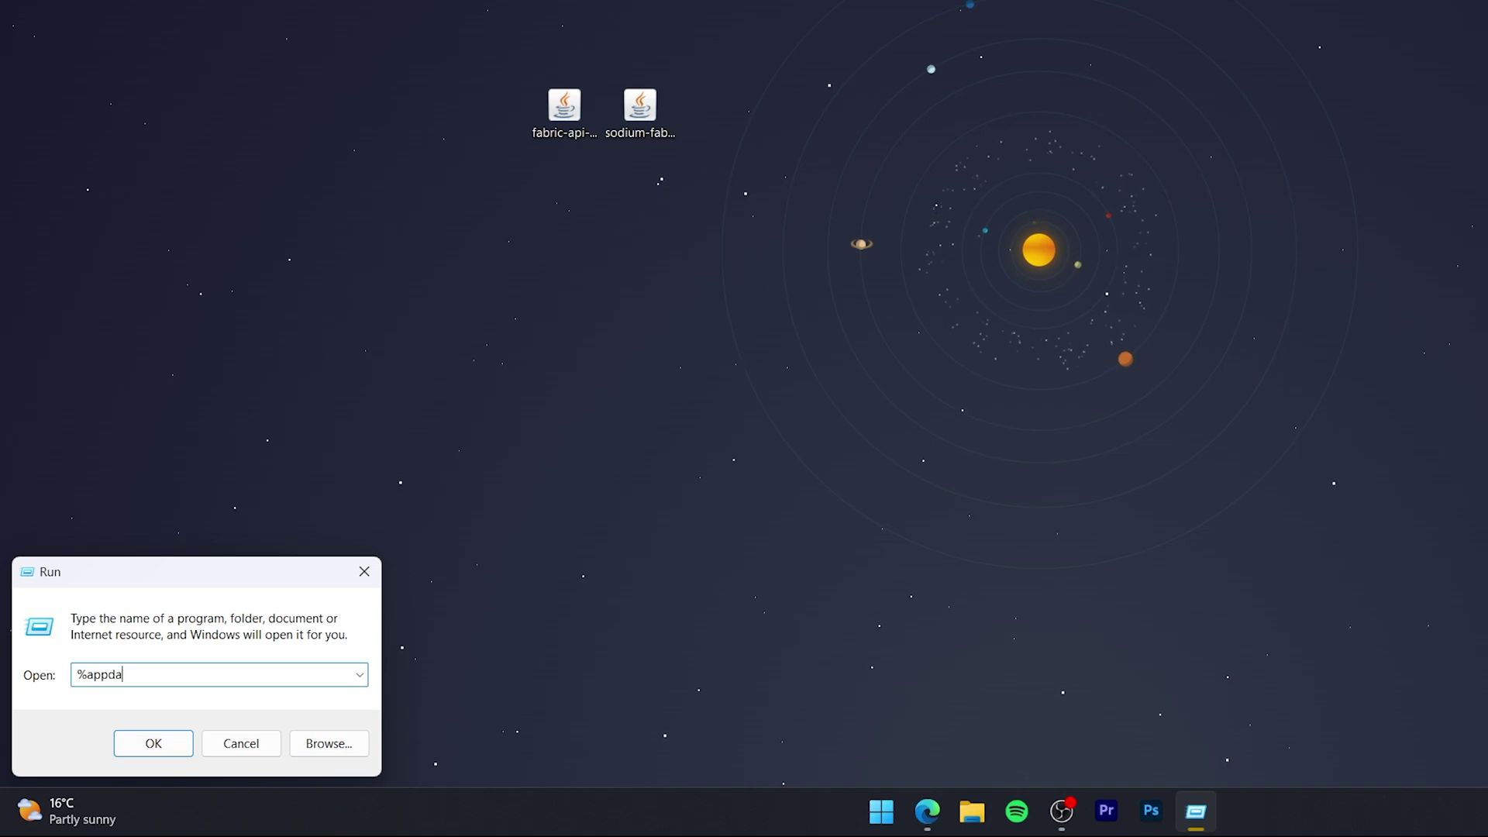
{"action": "type", "text": "ta%"}
{"action": "left_click", "coordinate": [174, 746]}
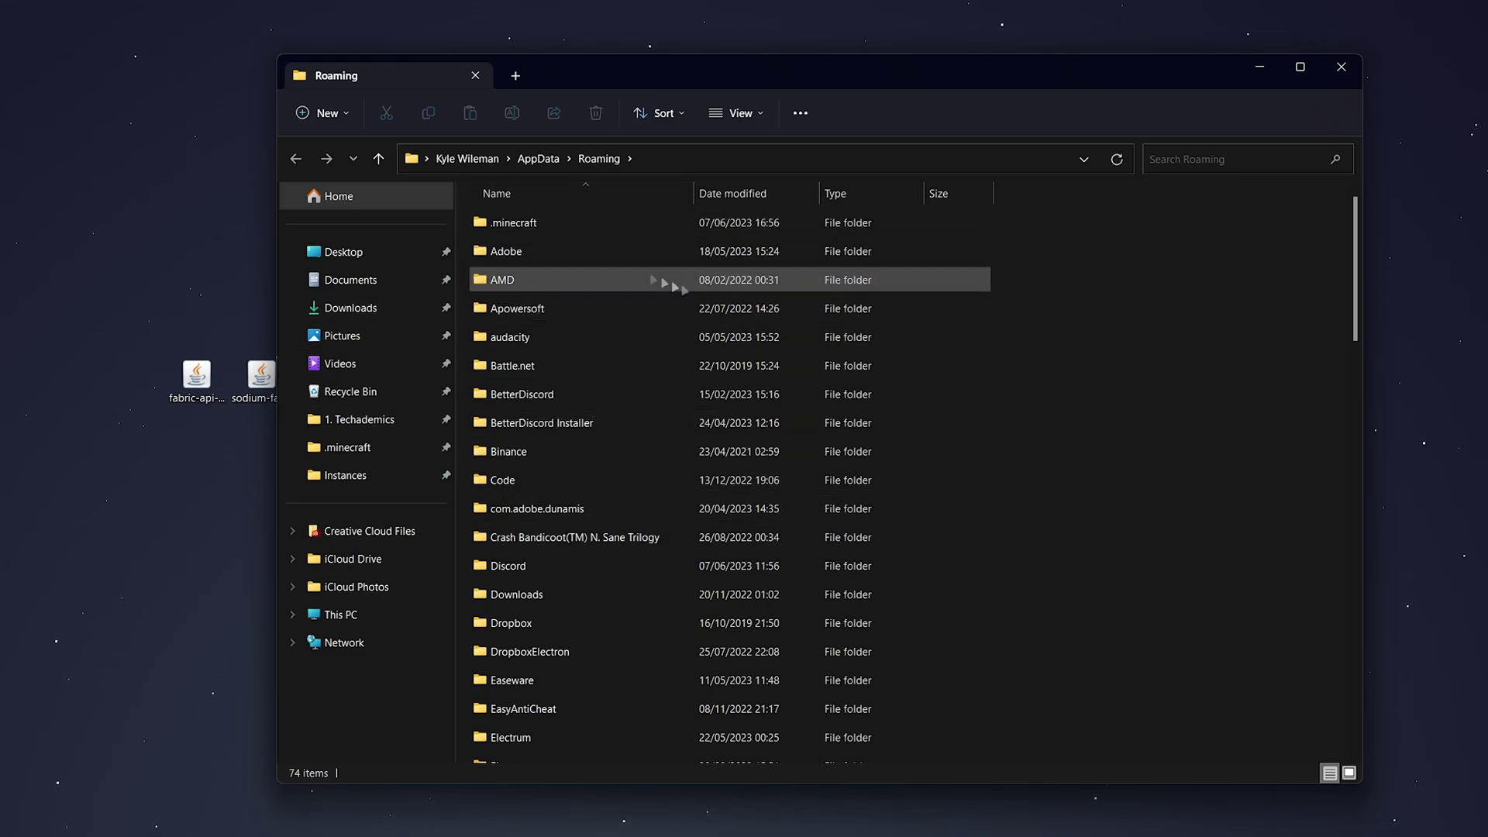
Create a 'mods' folder inside .minecraft, open it, and start a second Explorer tab.
{"action": "double_click", "coordinate": [577, 223]}
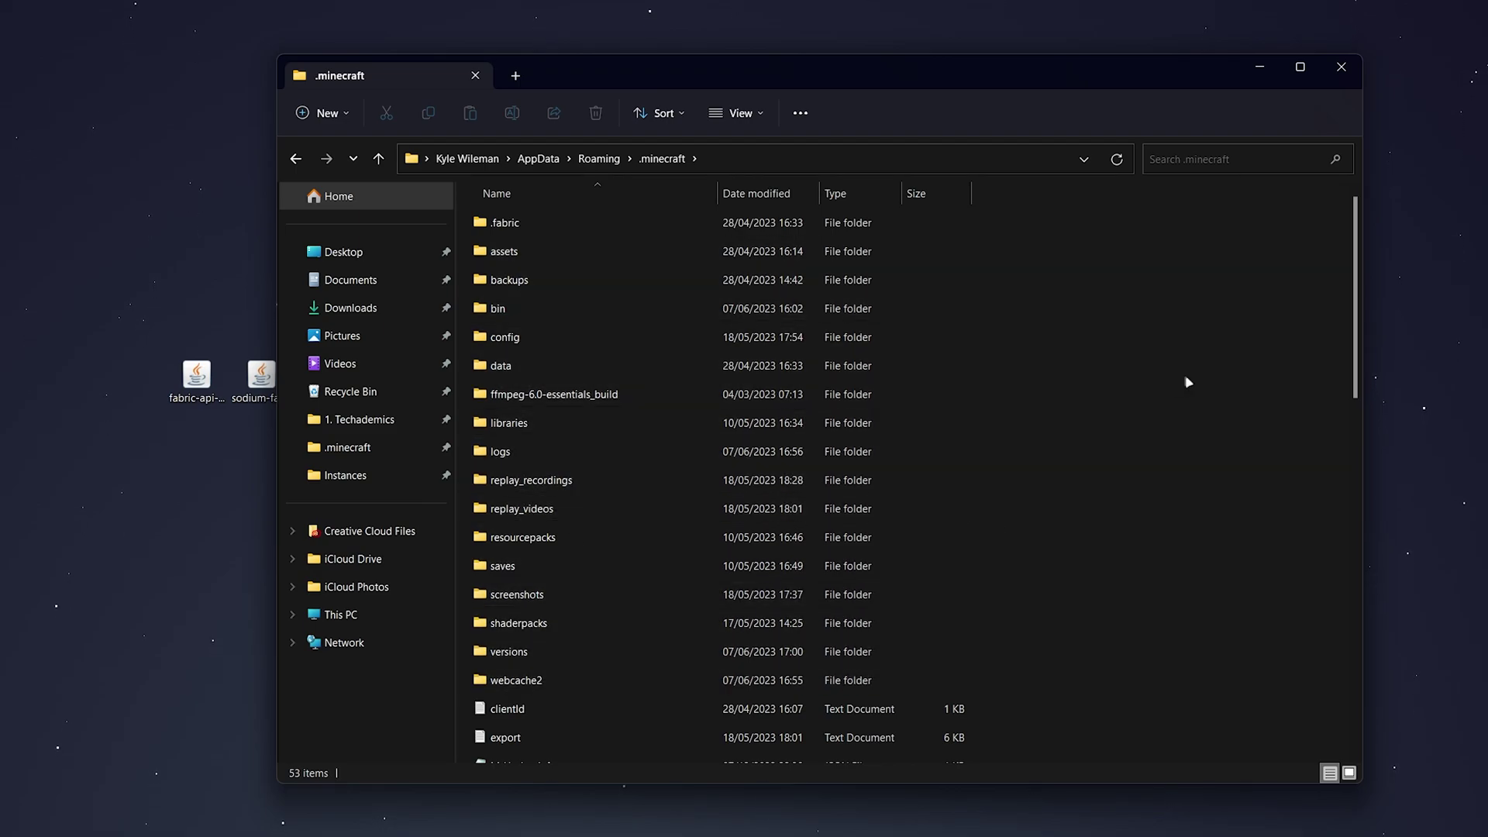
{"action": "left_click", "coordinate": [327, 114]}
{"action": "left_click", "coordinate": [348, 158]}
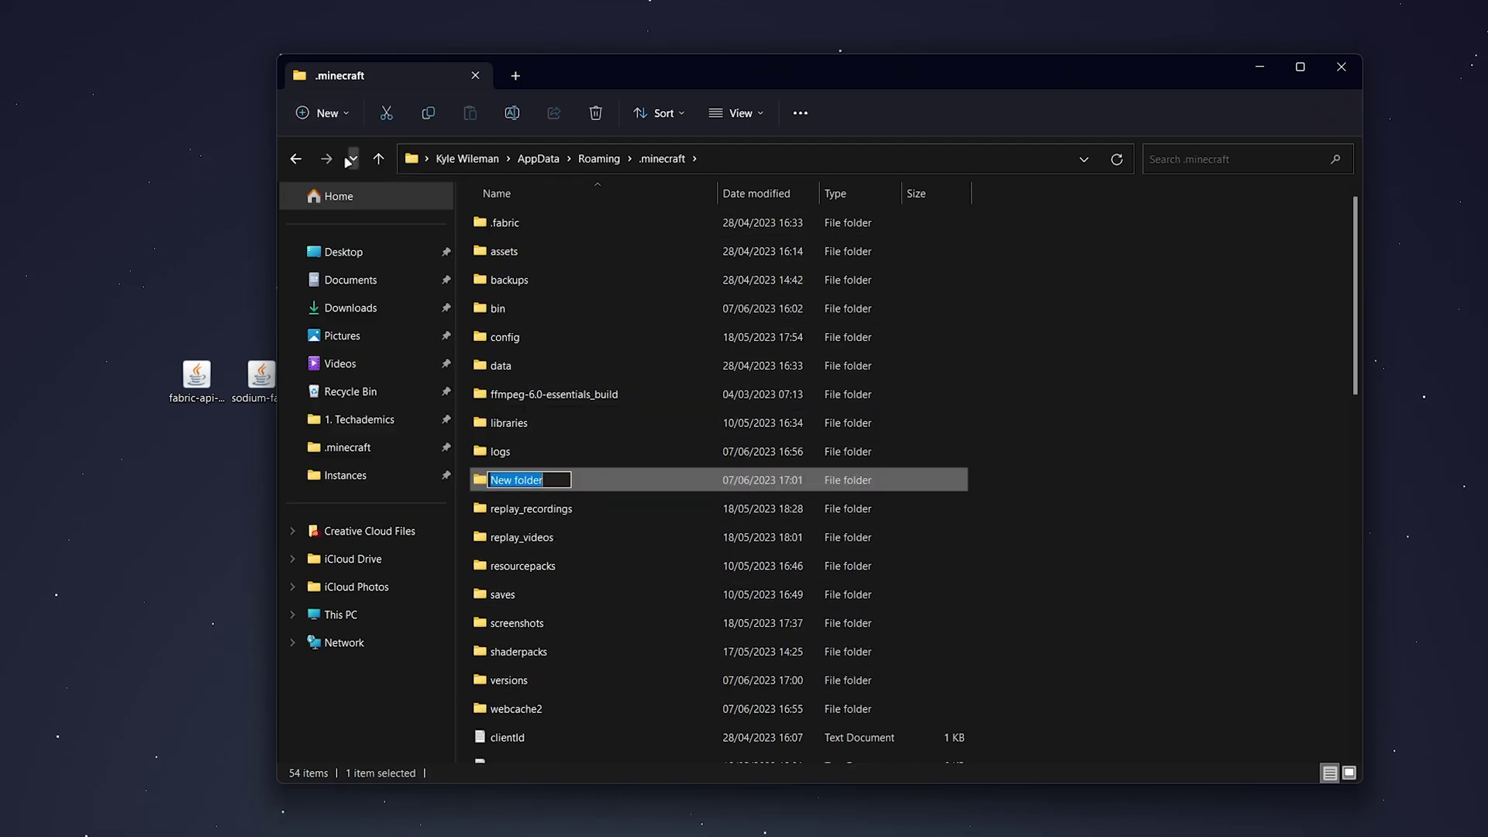
{"action": "type", "text": "mods"}
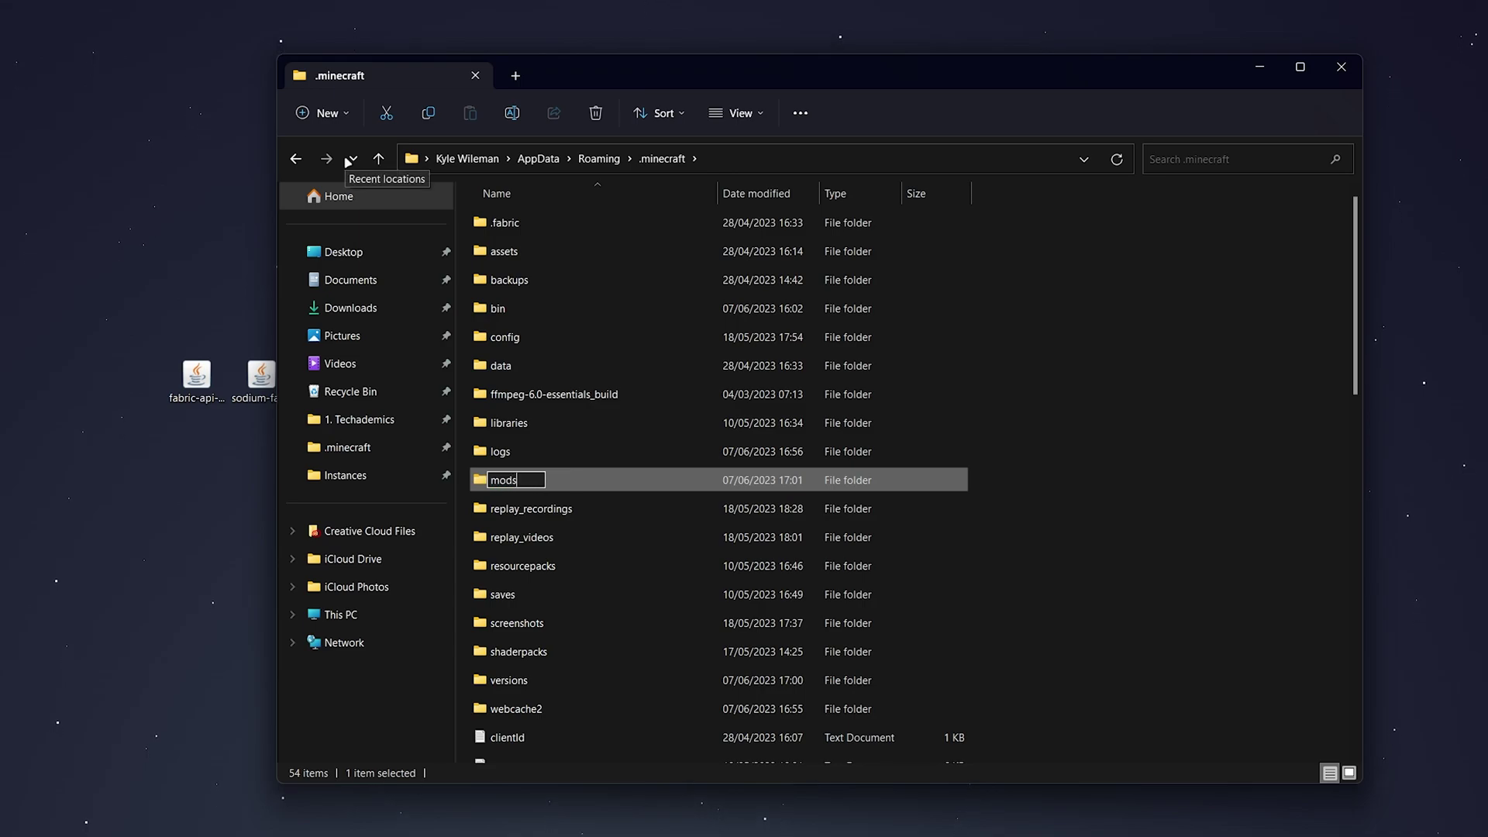
{"action": "key", "text": "Return"}
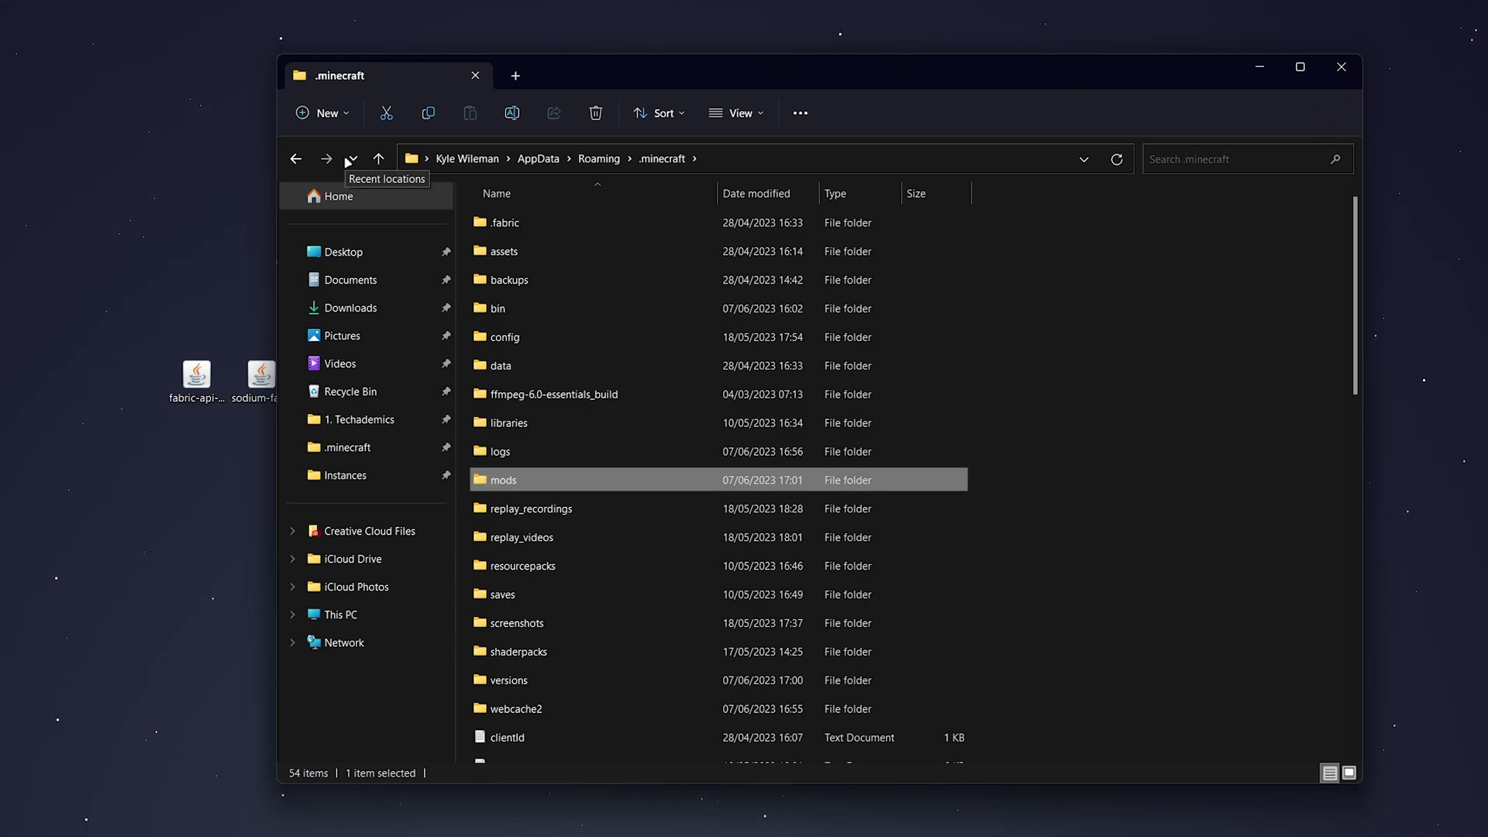
{"action": "double_click", "coordinate": [609, 483]}
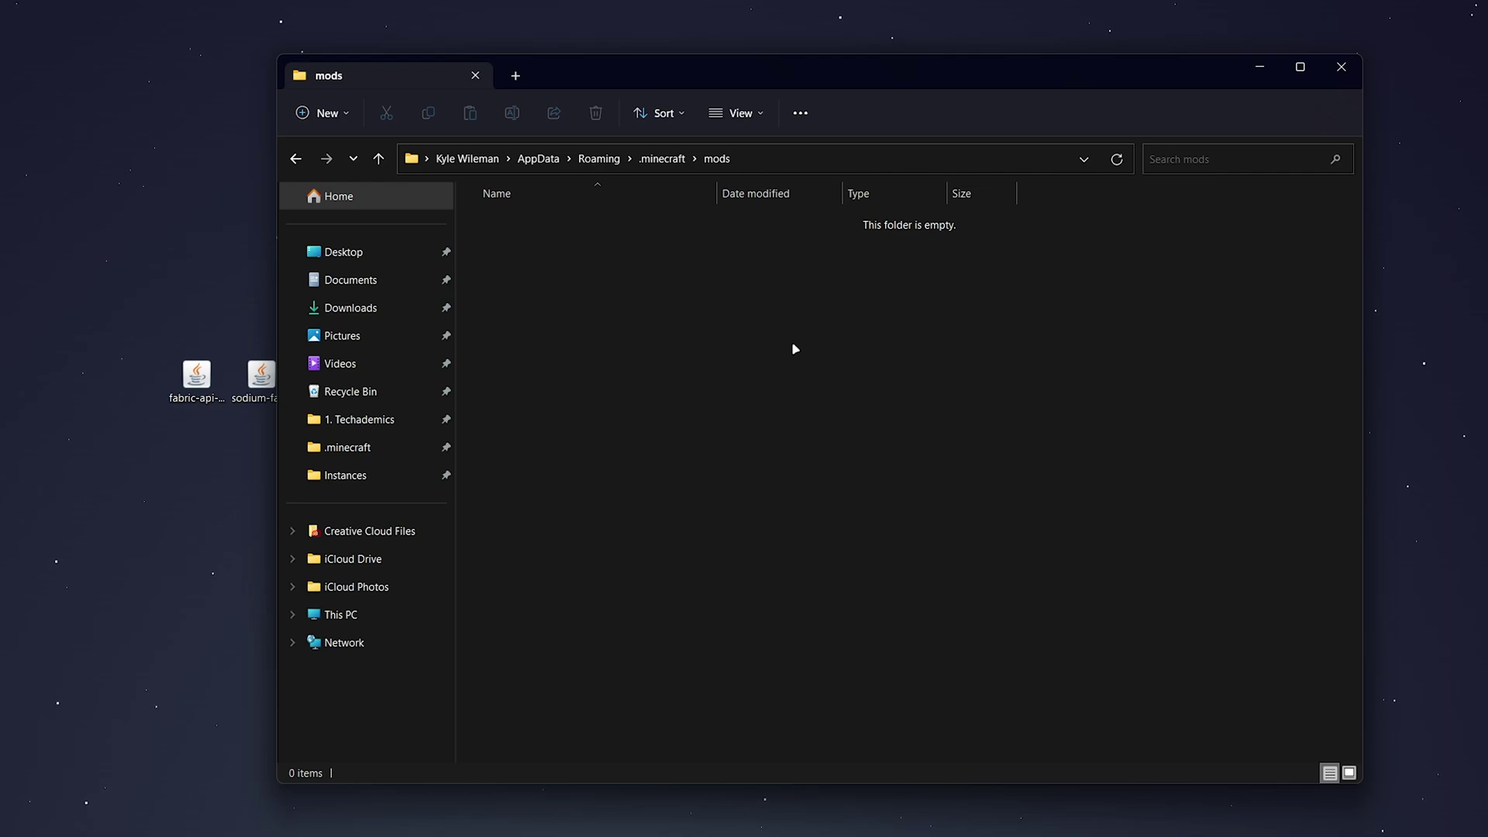
{"action": "left_click", "coordinate": [515, 76]}
Move the fabric-api and Sodium jar files from the Desktop into the mods folder.
{"action": "left_click", "coordinate": [349, 252]}
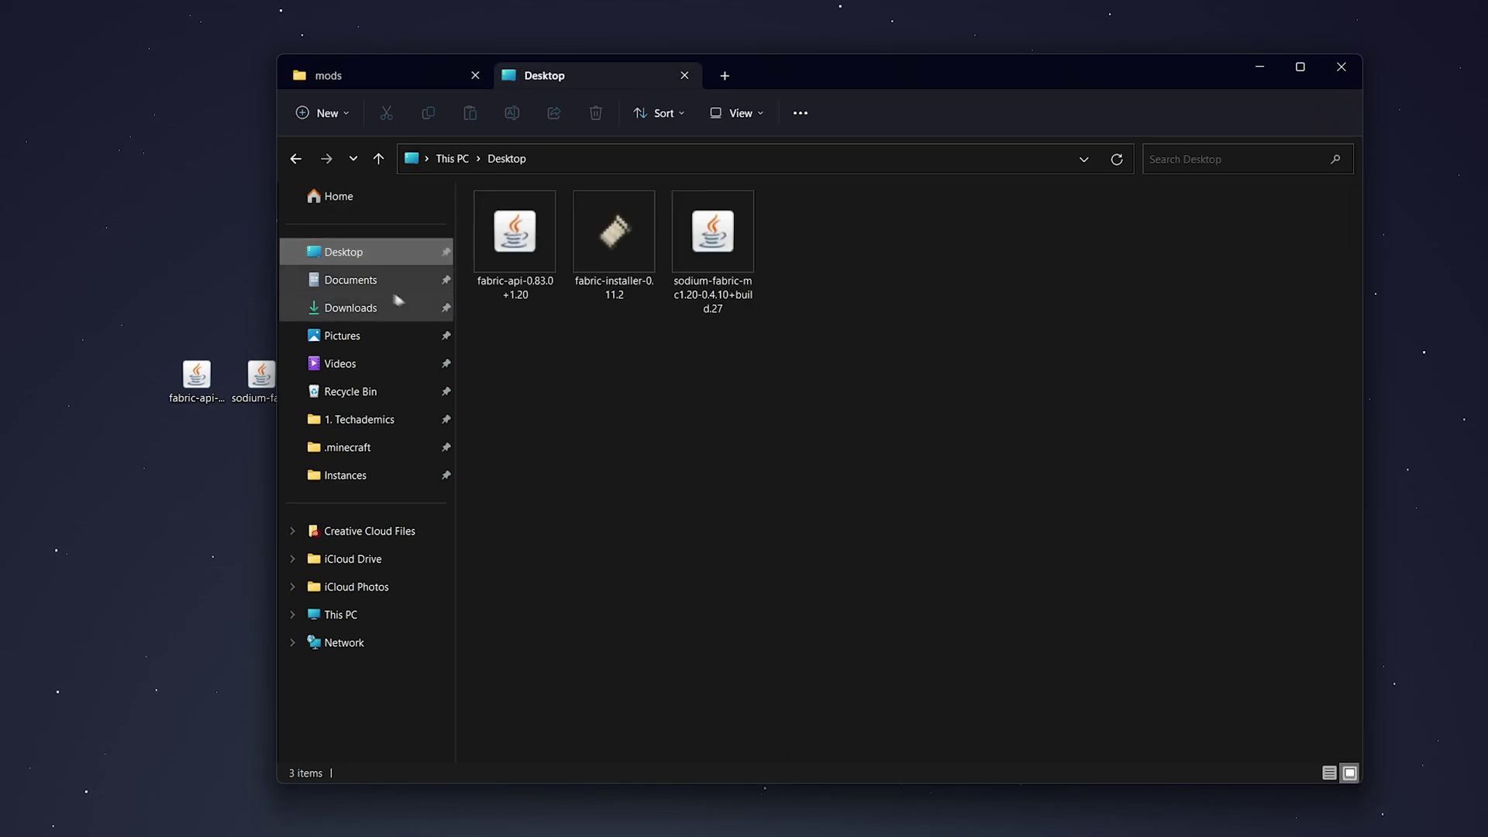
{"action": "left_click", "coordinate": [505, 266]}
{"action": "left_click", "coordinate": [729, 248], "text": "ctrl"}
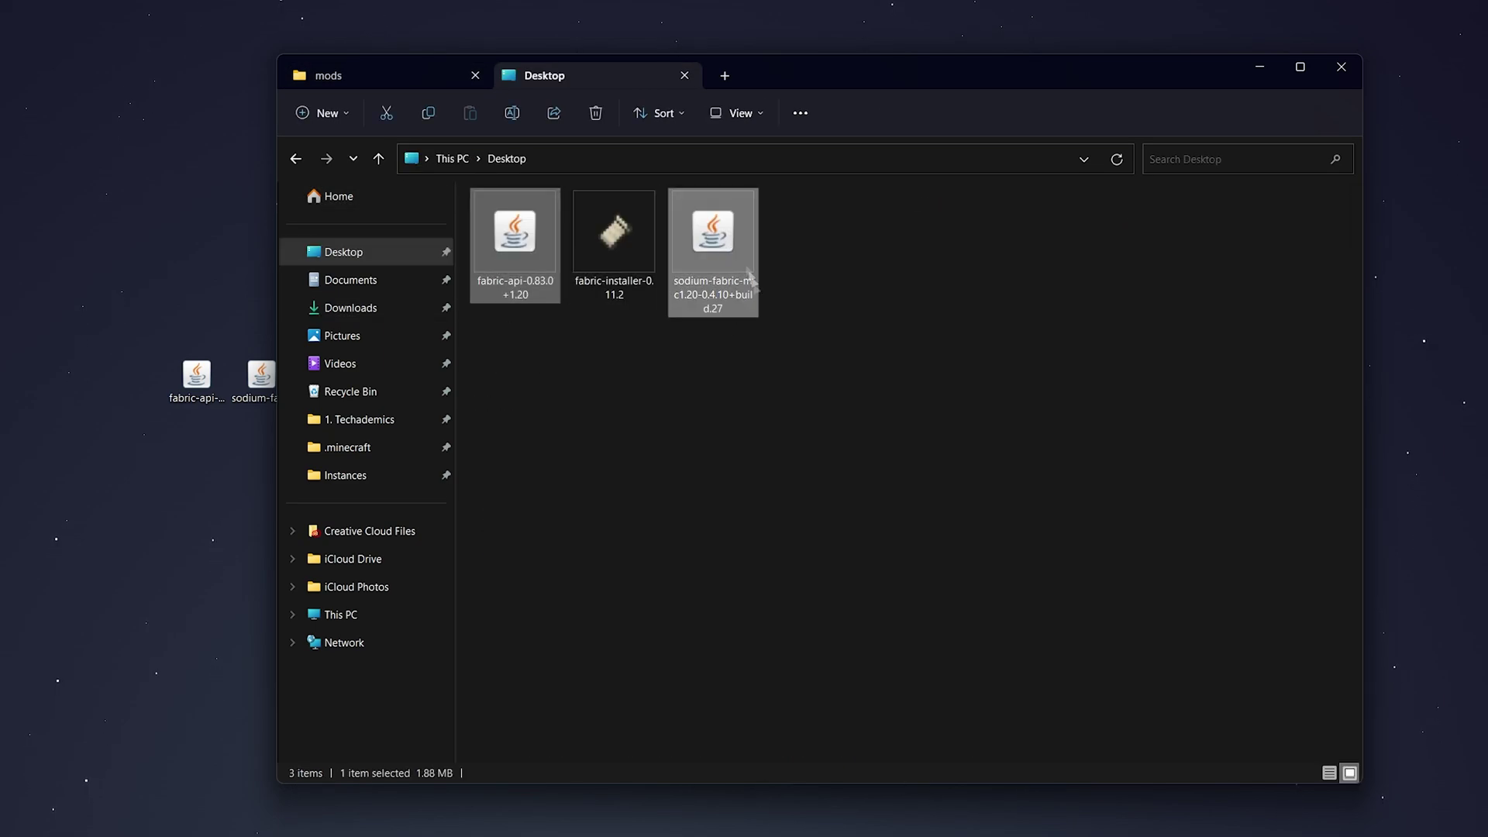
{"action": "left_click_drag", "start_coordinate": [729, 248], "coordinate": [698, 392]}
{"action": "left_click", "coordinate": [690, 394]}
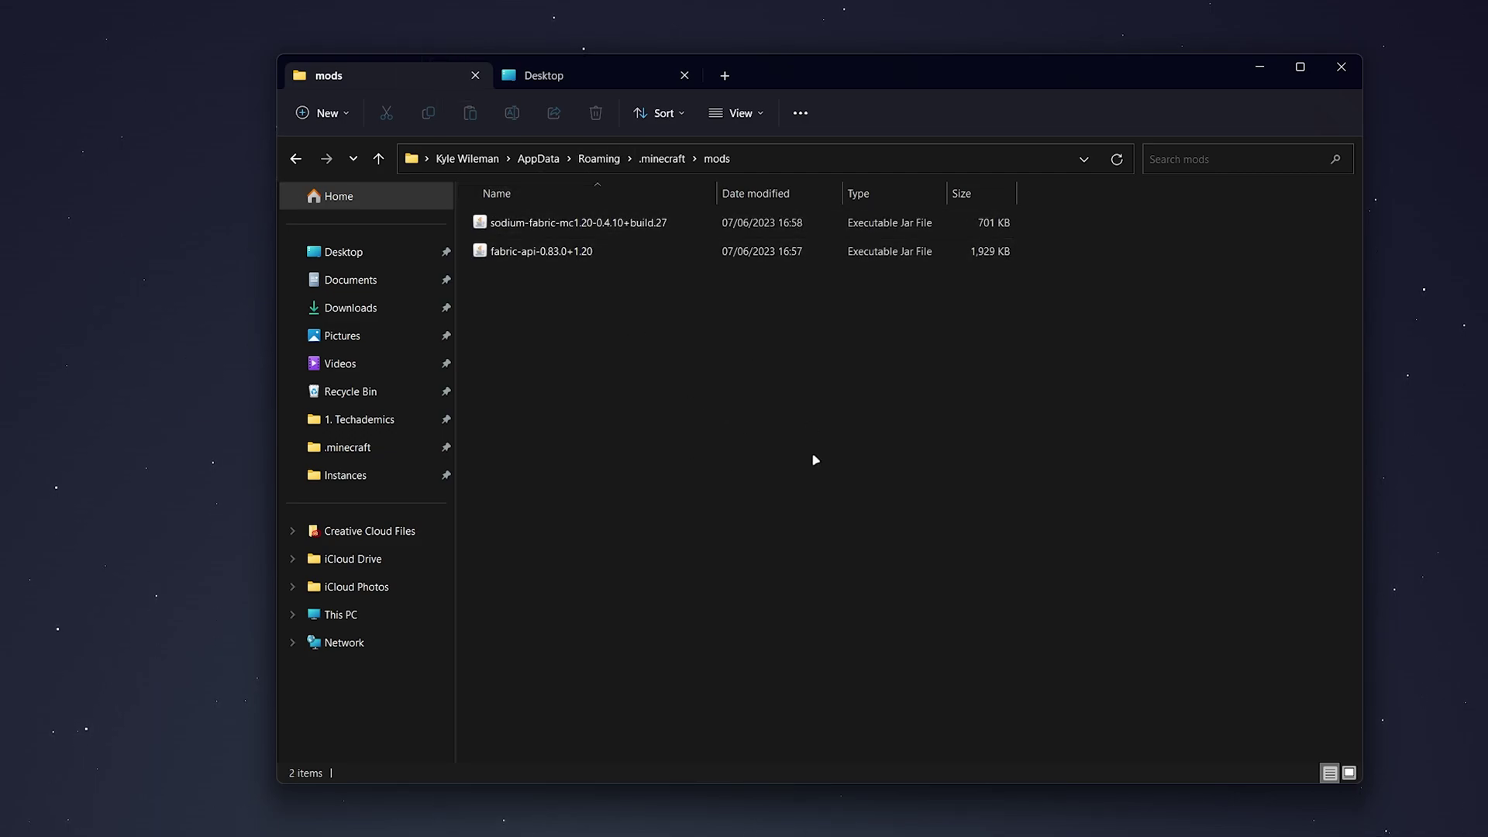
Confirm both jars are now in the mods folder, then close File Explorer.
{"action": "left_click_drag", "start_coordinate": [815, 461], "coordinate": [612, 221]}
{"action": "left_click", "coordinate": [620, 400]}
{"action": "left_click", "coordinate": [1342, 68]}
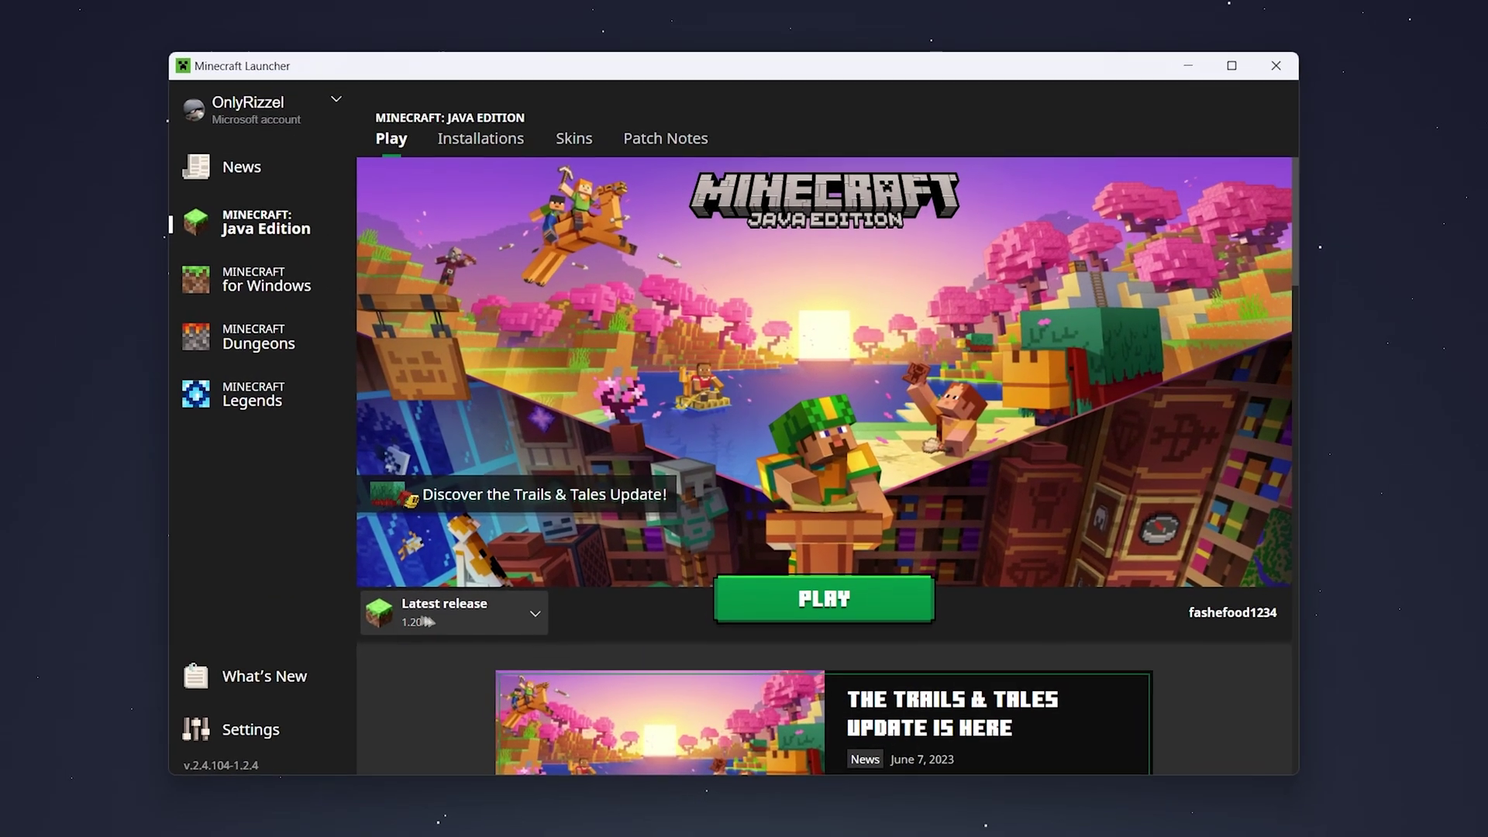
Launch the fabric-loader-1.20 installation, accepting the modded-game warning.
{"action": "left_click", "coordinate": [504, 567]}
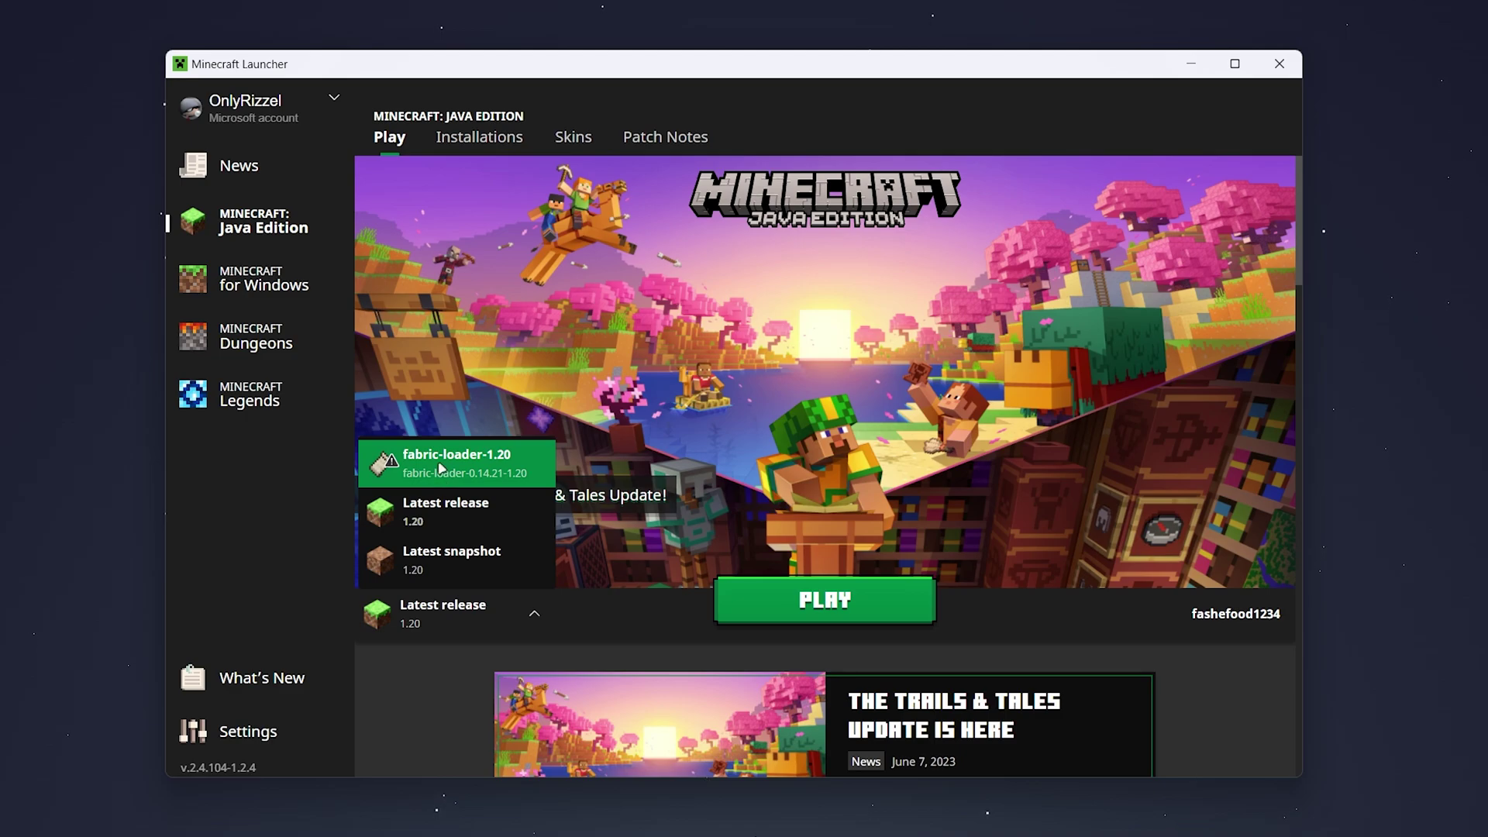
{"action": "left_click", "coordinate": [440, 465]}
{"action": "left_click", "coordinate": [872, 604]}
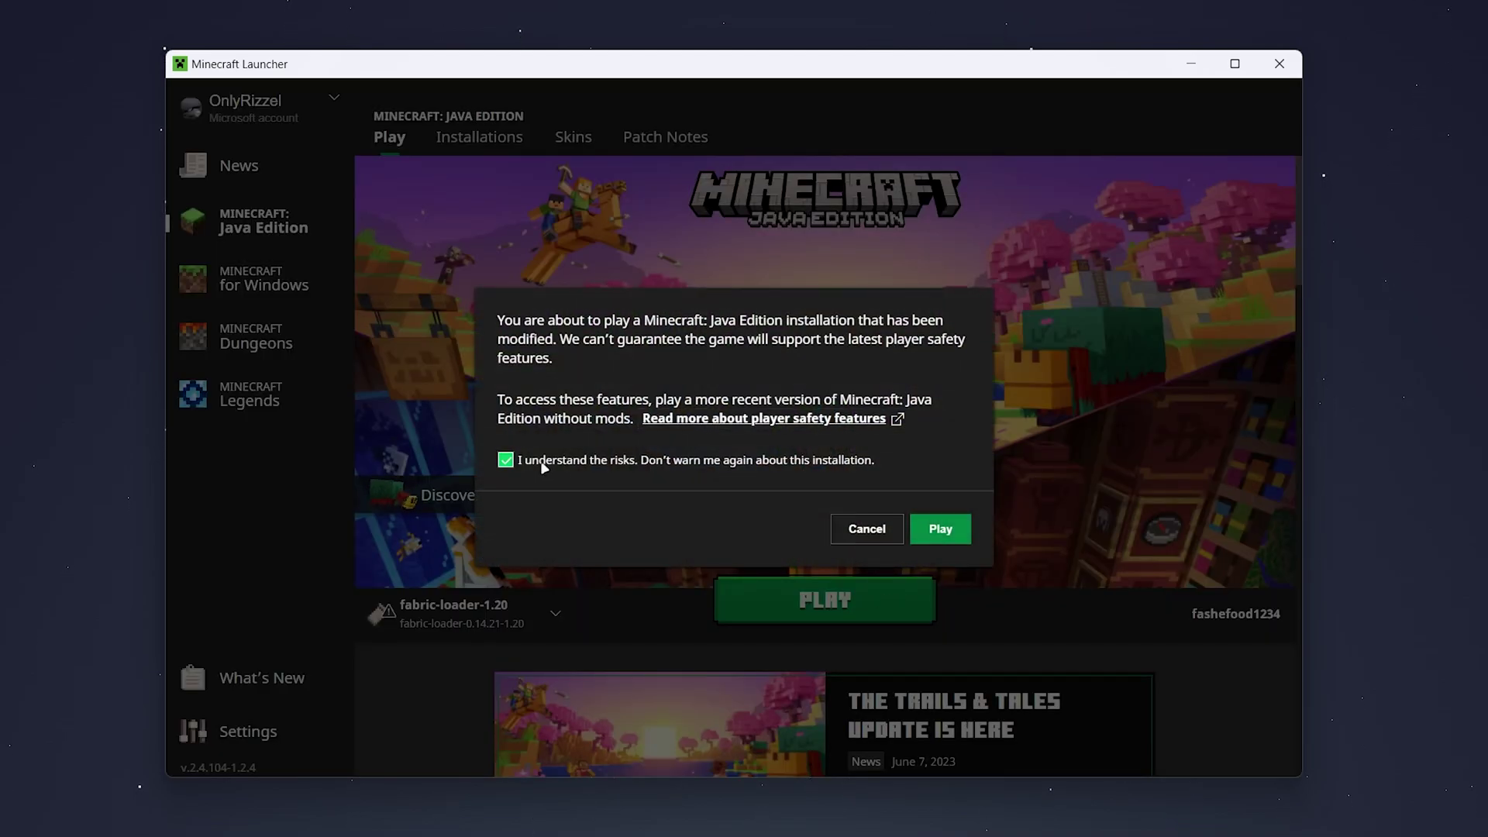
{"action": "left_click", "coordinate": [940, 529]}
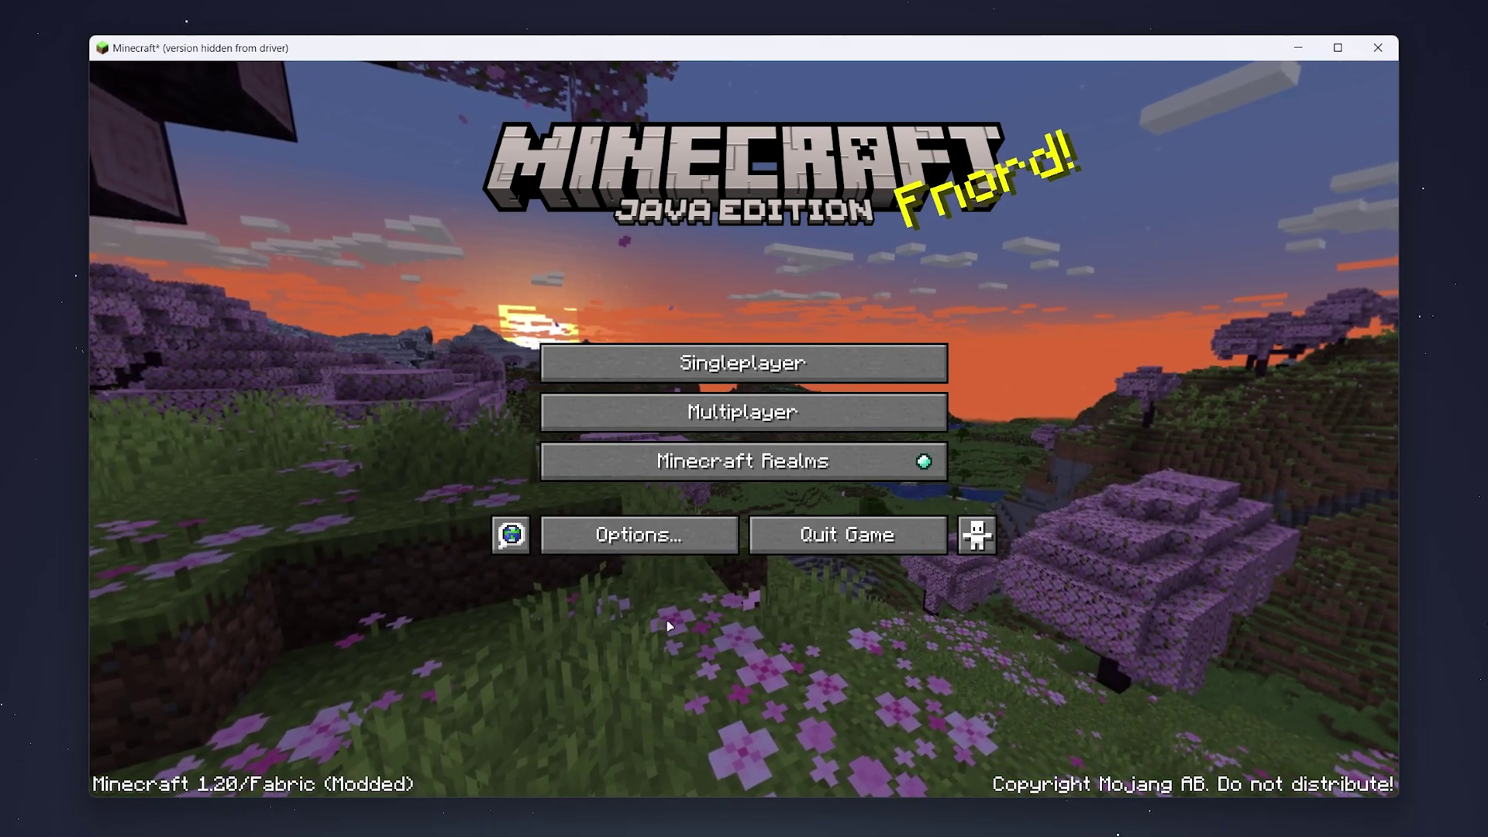
{"action": "left_click", "coordinate": [661, 537]}
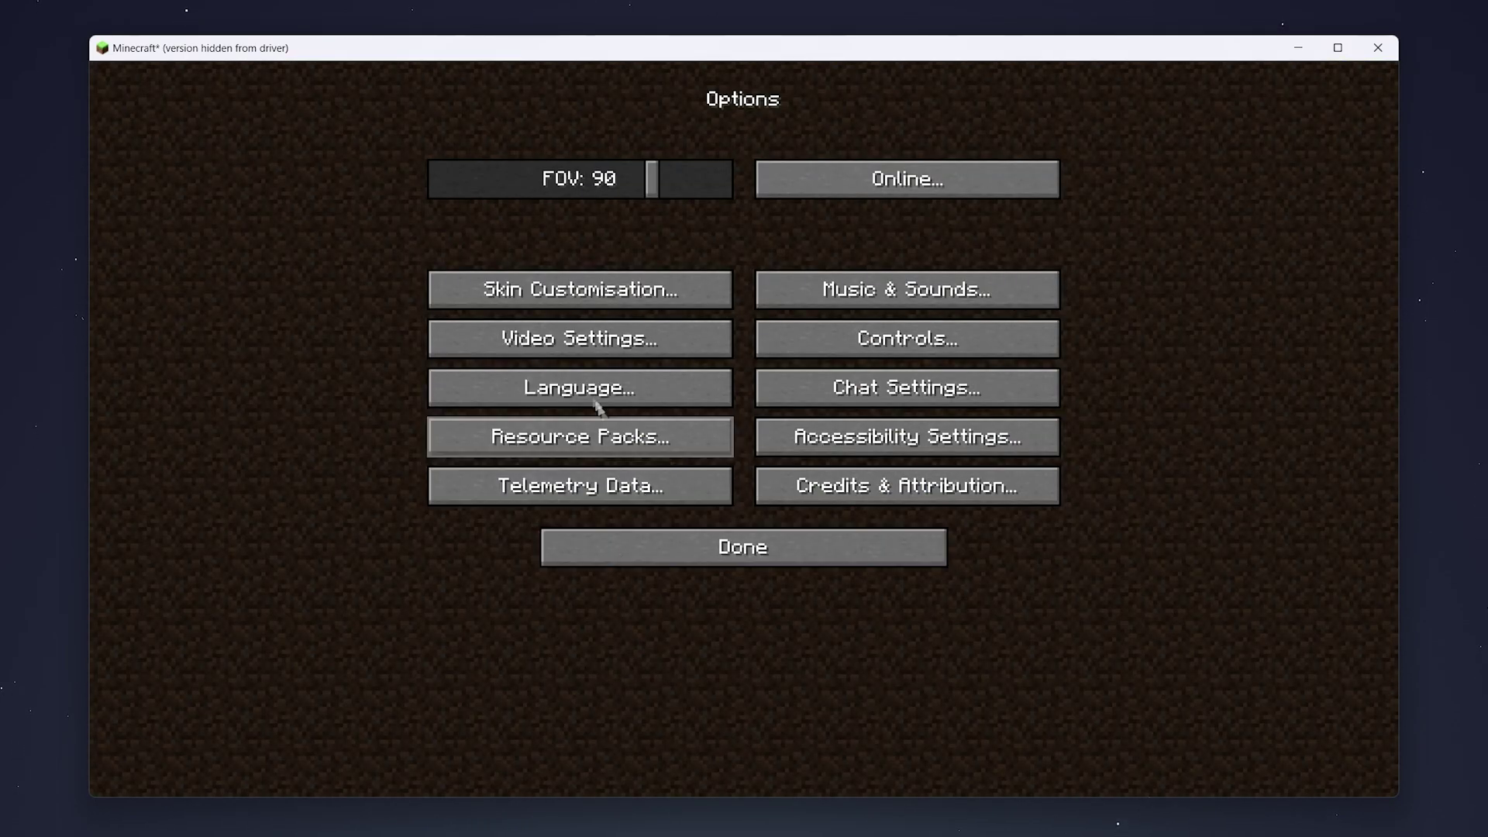
{"action": "left_click", "coordinate": [592, 343]}
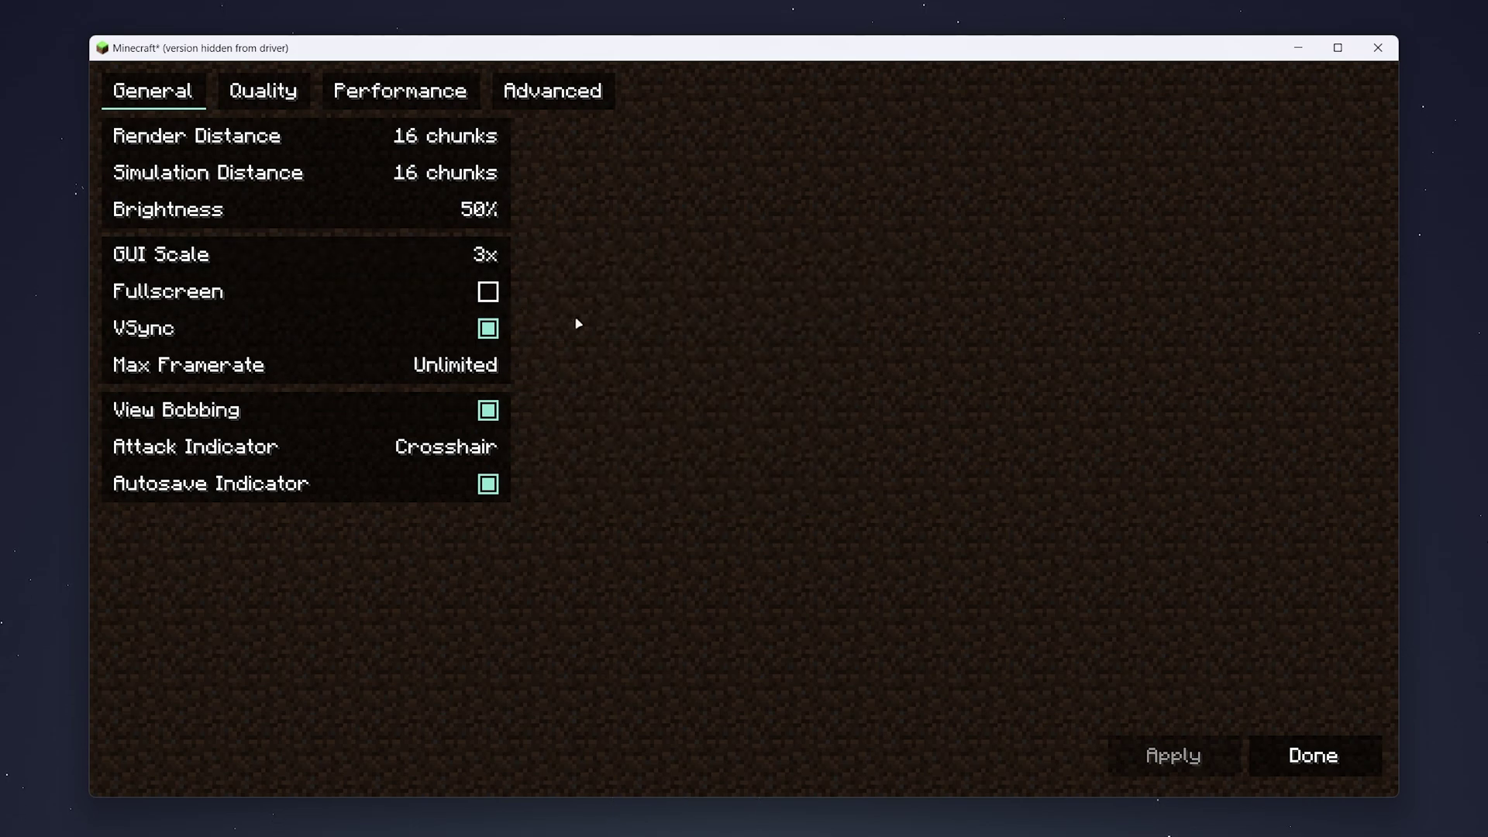
{"action": "left_click", "coordinate": [268, 90]}
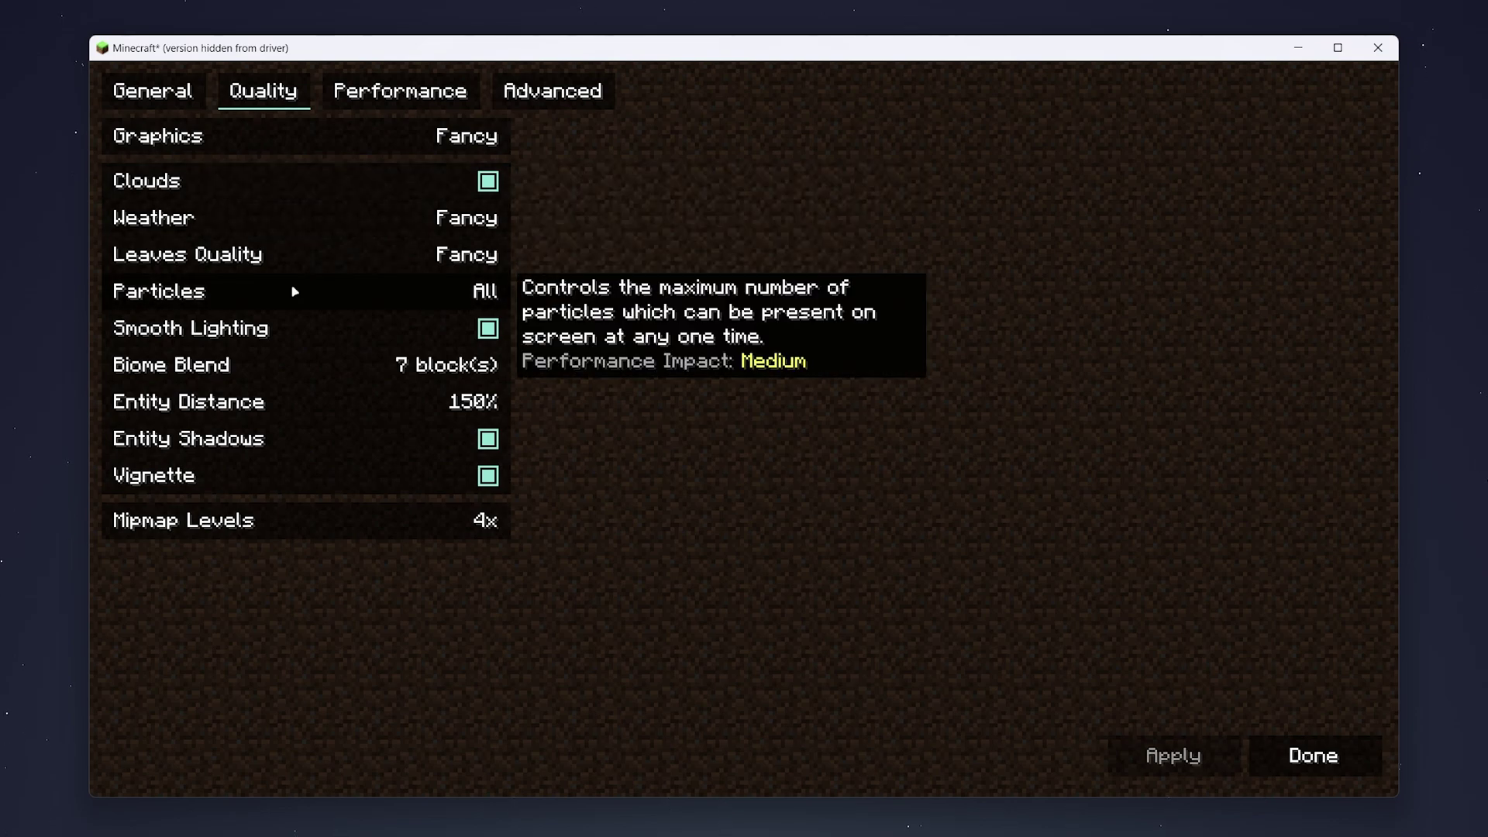
{"action": "left_click", "coordinate": [391, 97]}
{"action": "left_click", "coordinate": [545, 93]}
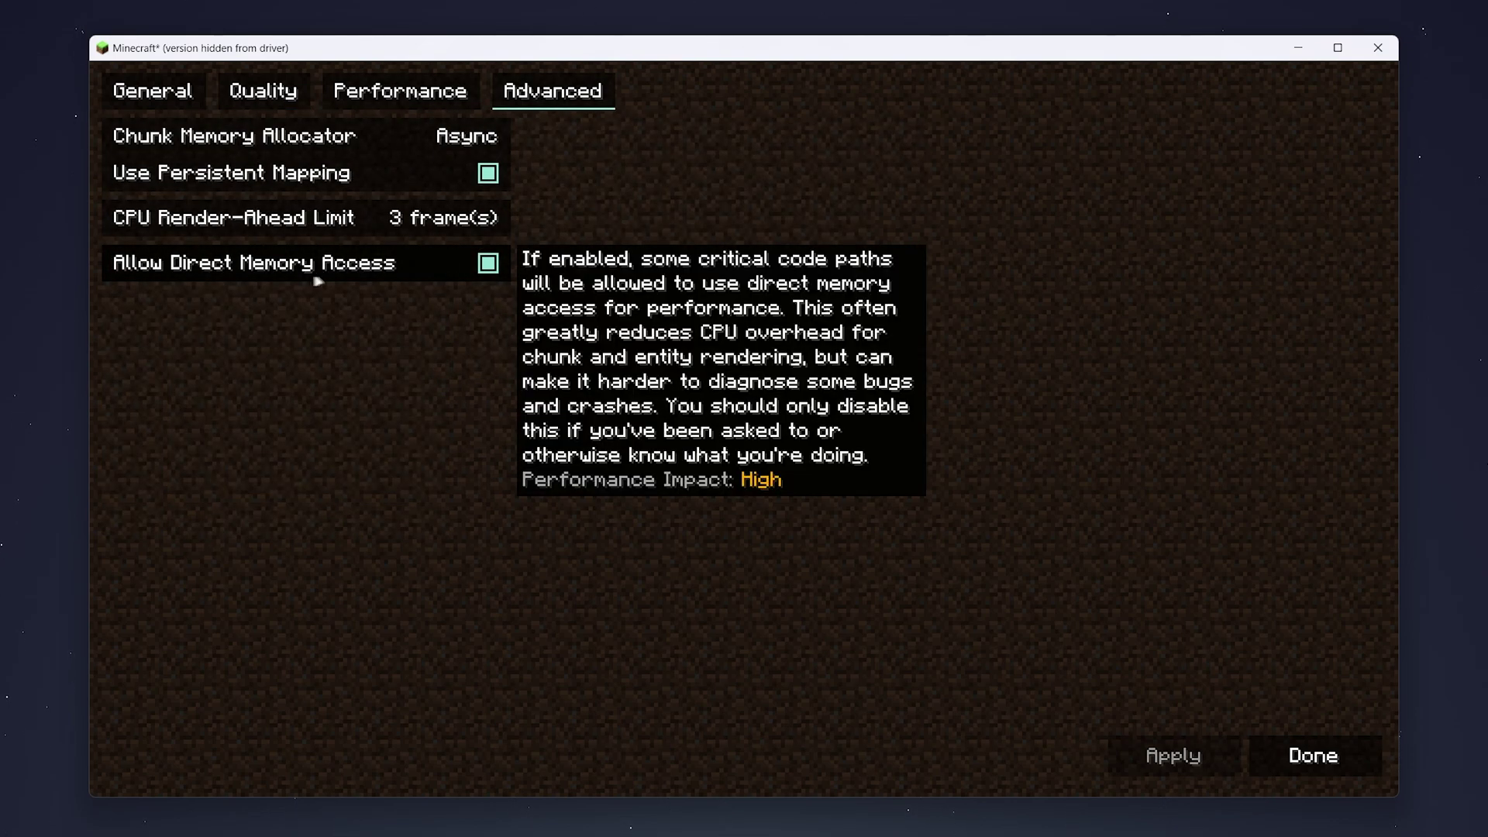
{"action": "left_click", "coordinate": [402, 98]}
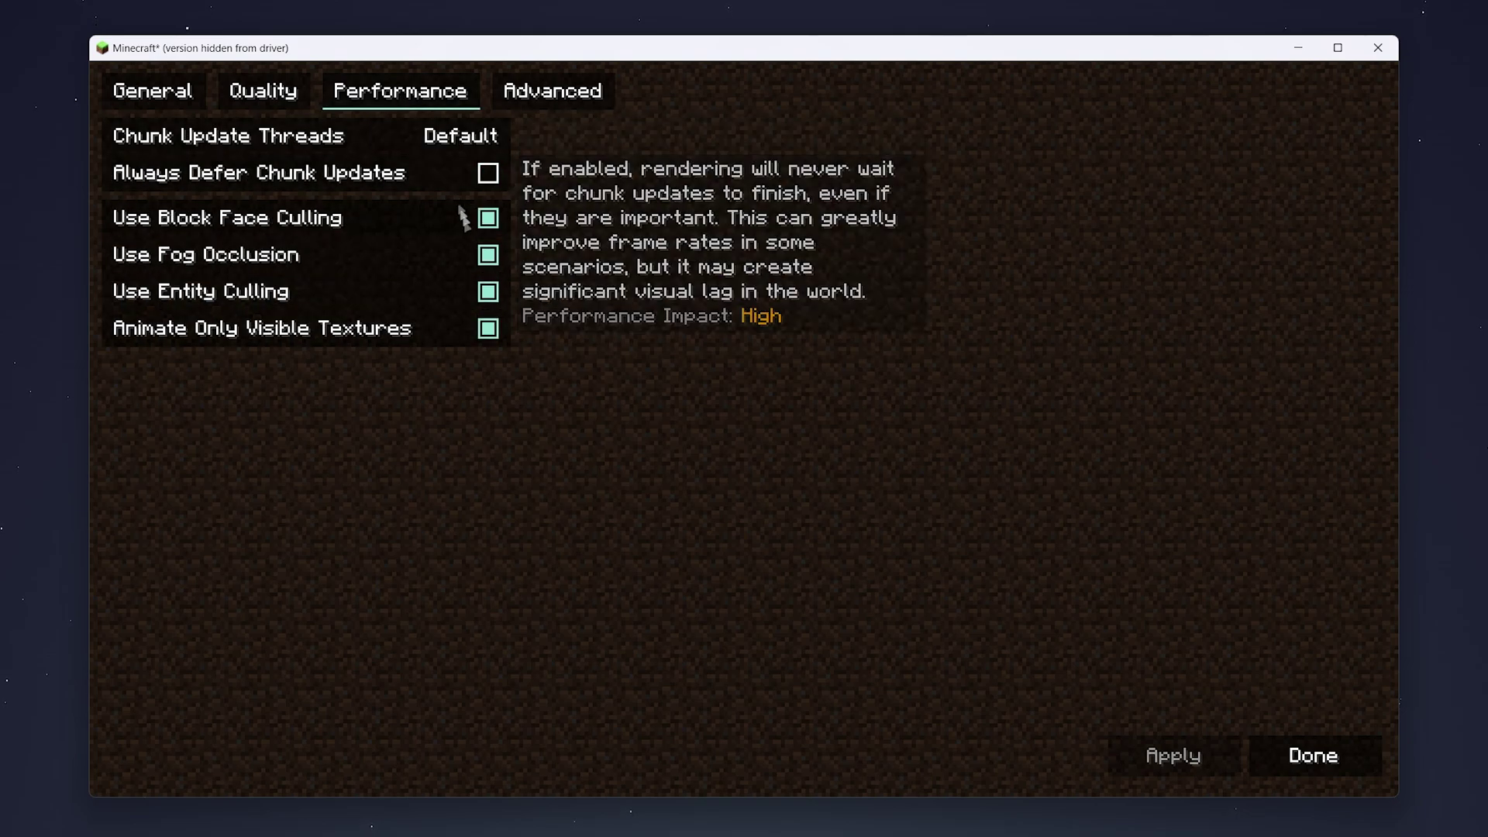
{"action": "left_click", "coordinate": [131, 94]}
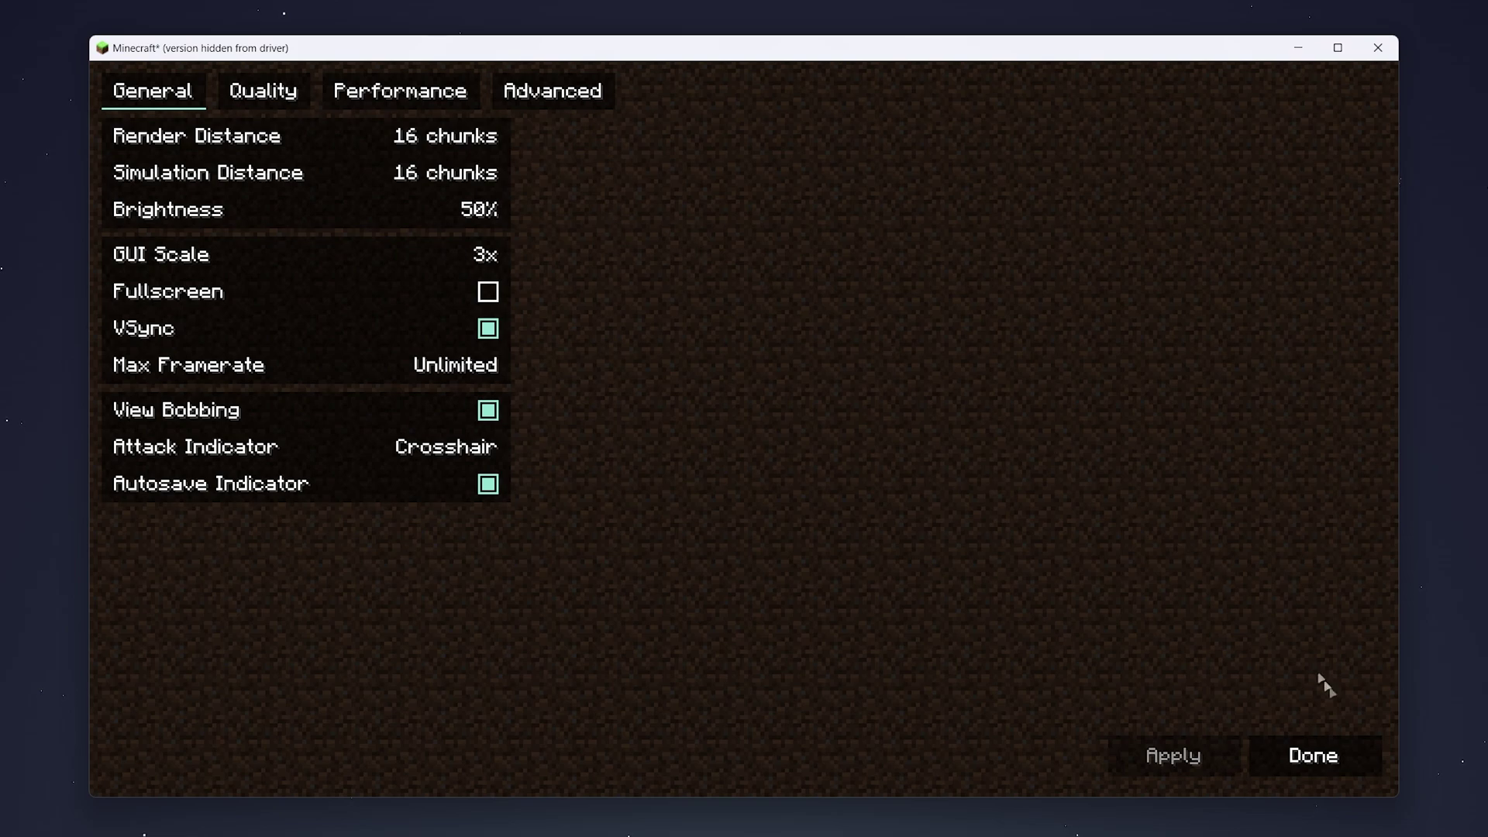
{"action": "left_click", "coordinate": [1356, 759]}
{"action": "left_click", "coordinate": [779, 558]}
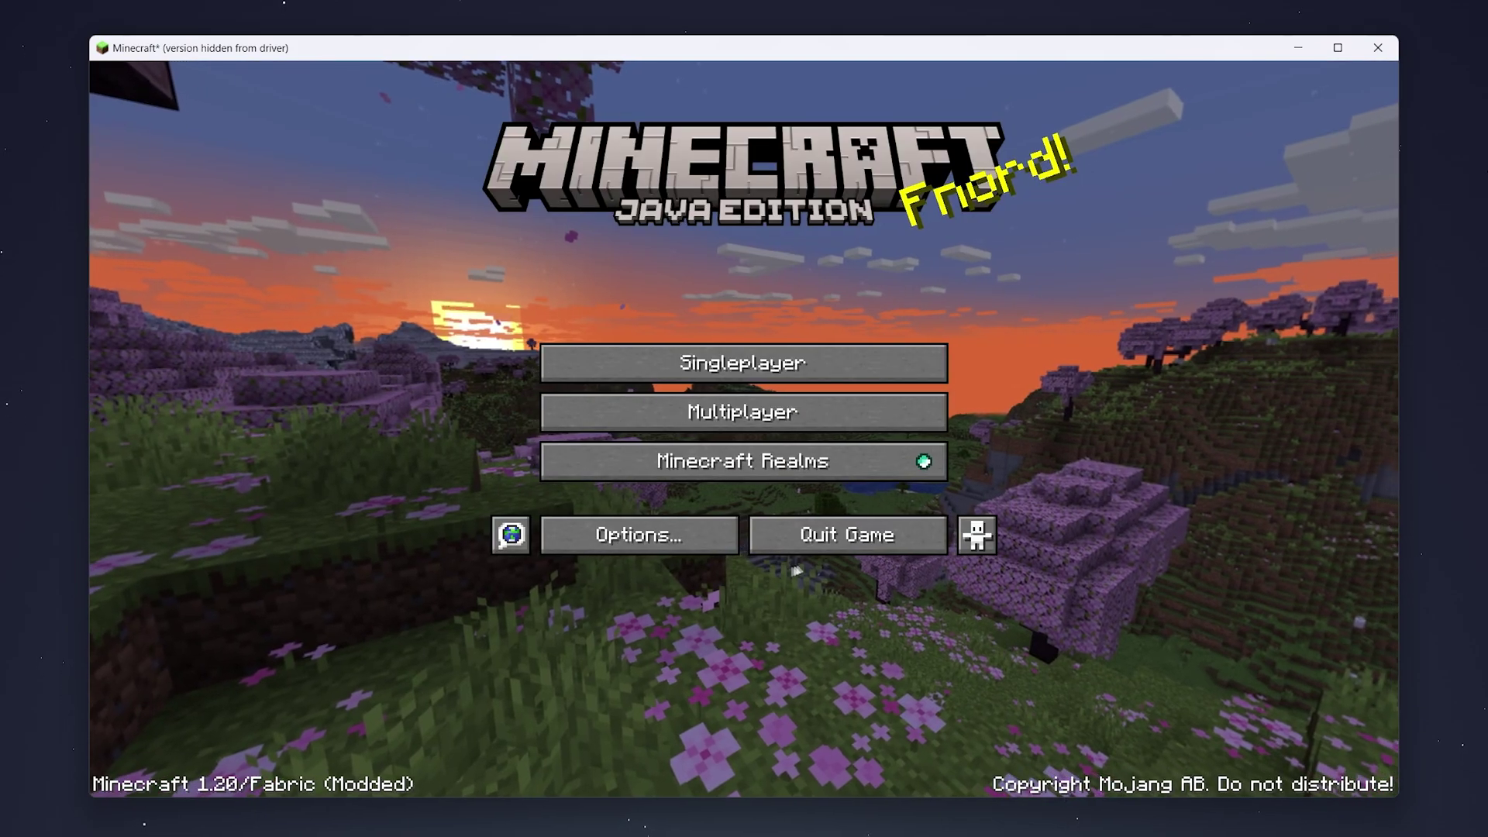